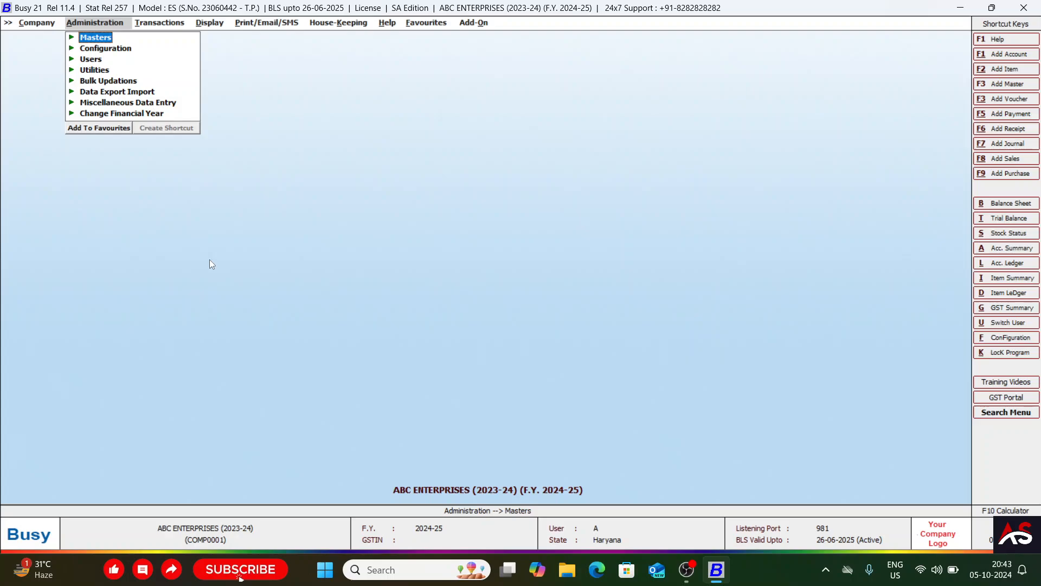
# Step: Open the form for adding a new item to the masters
pyautogui.press('Return')
pyautogui.press('Down')
pyautogui.press('Down')
pyautogui.press('Down')
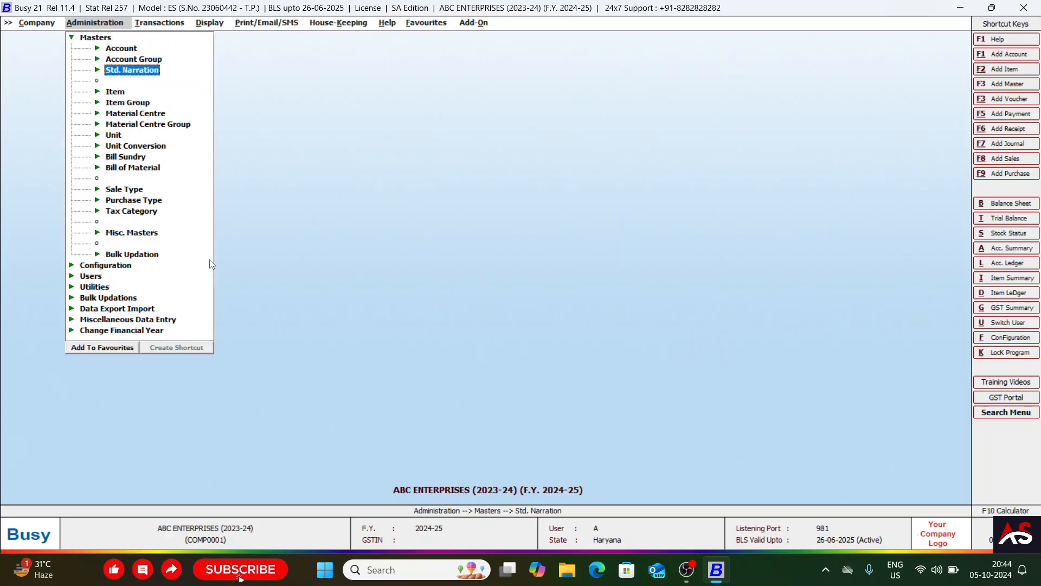
pyautogui.press('Return')
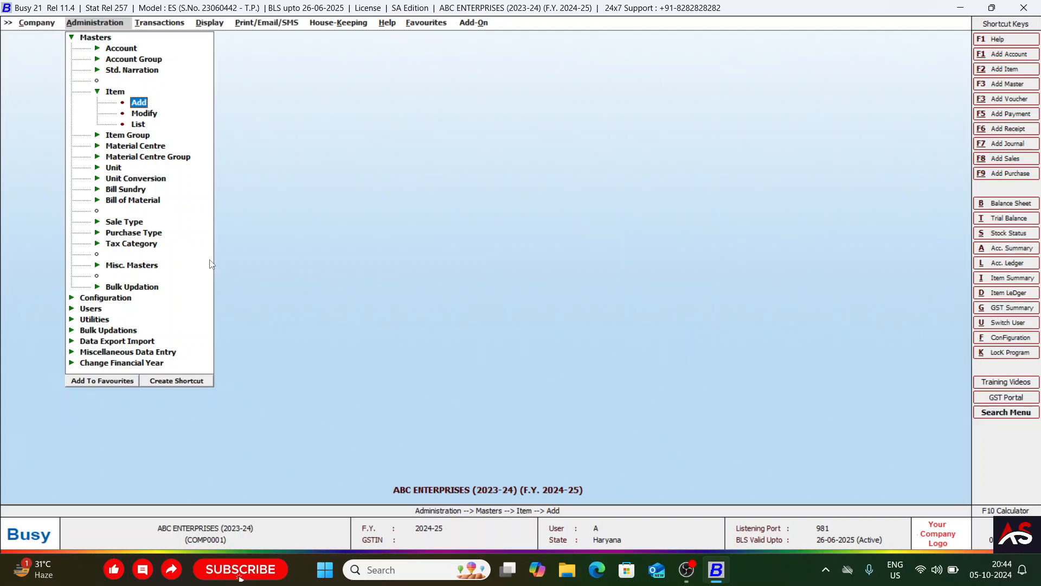
pyautogui.press('Down')
pyautogui.press('Down')
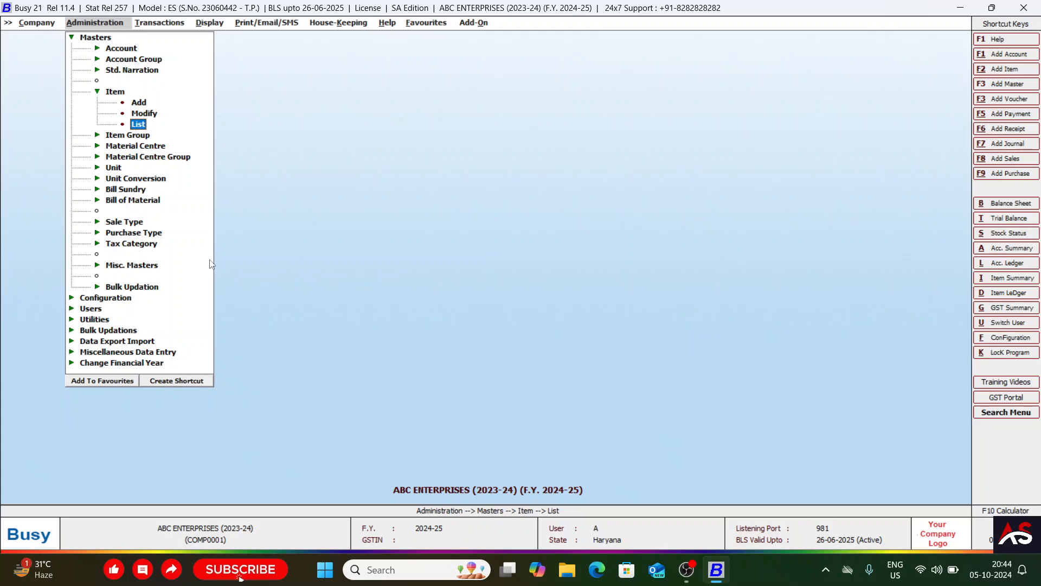
pyautogui.press('Up')
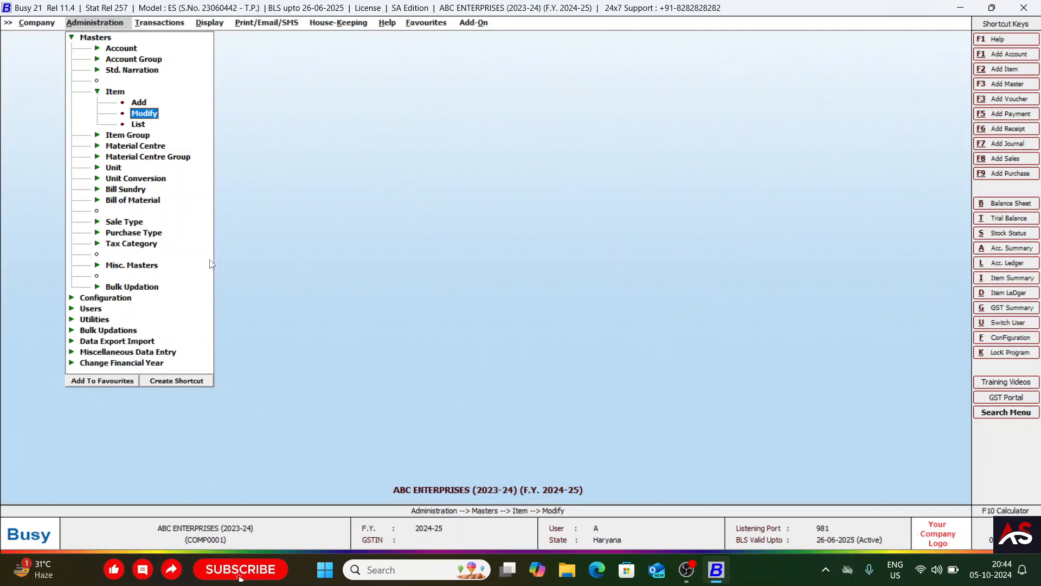
pyautogui.press('Up')
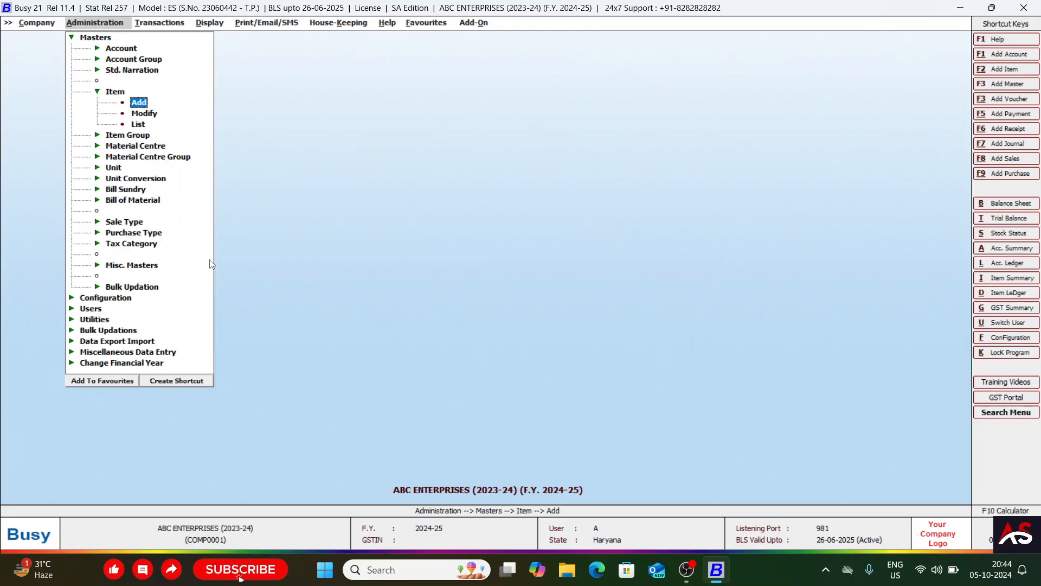
pyautogui.press('Return')
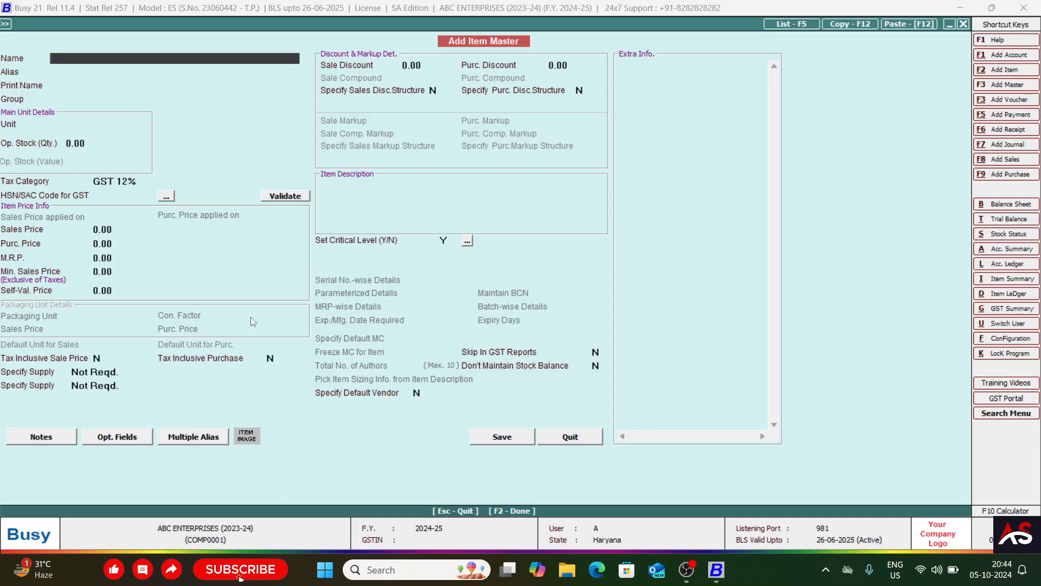
# Step: Name the new item "Angle Shape & Sections" and give it the alias "MS SHAPE"
pyautogui.write('Angle Shape & Section')
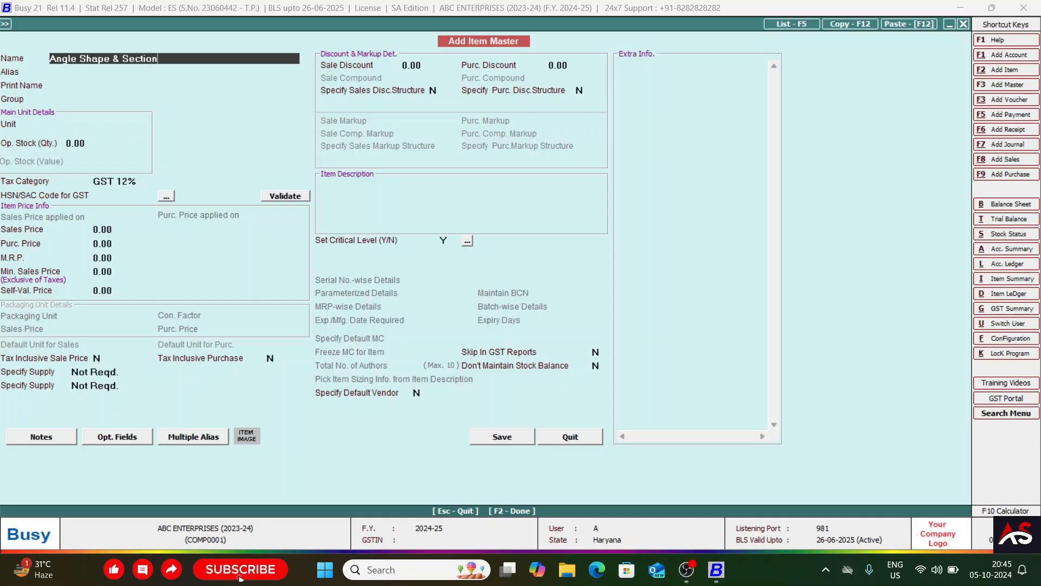
pyautogui.write('s')
pyautogui.press('Return')
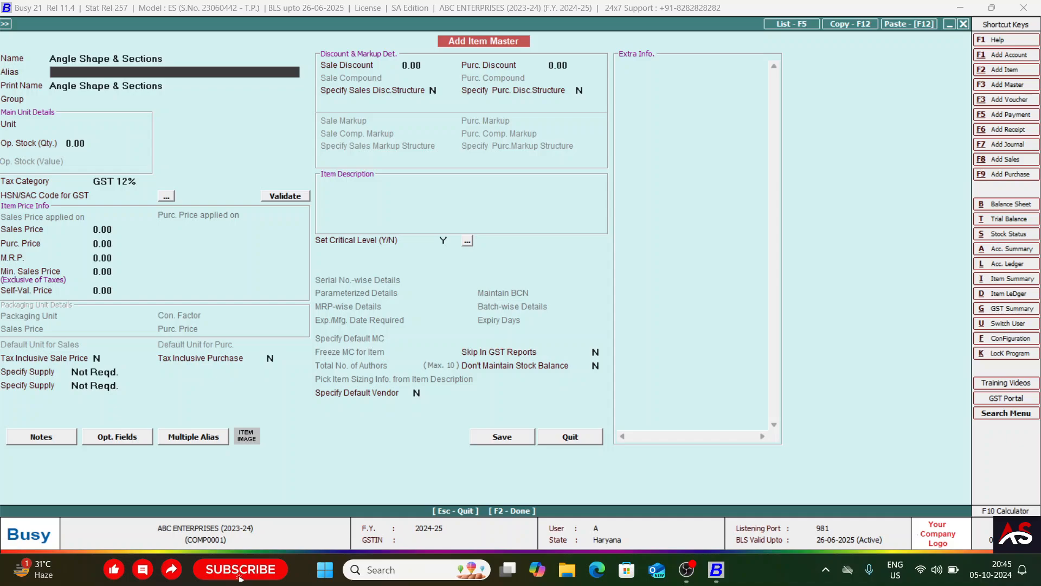
pyautogui.write('MS SHAPE')
pyautogui.press('Return')
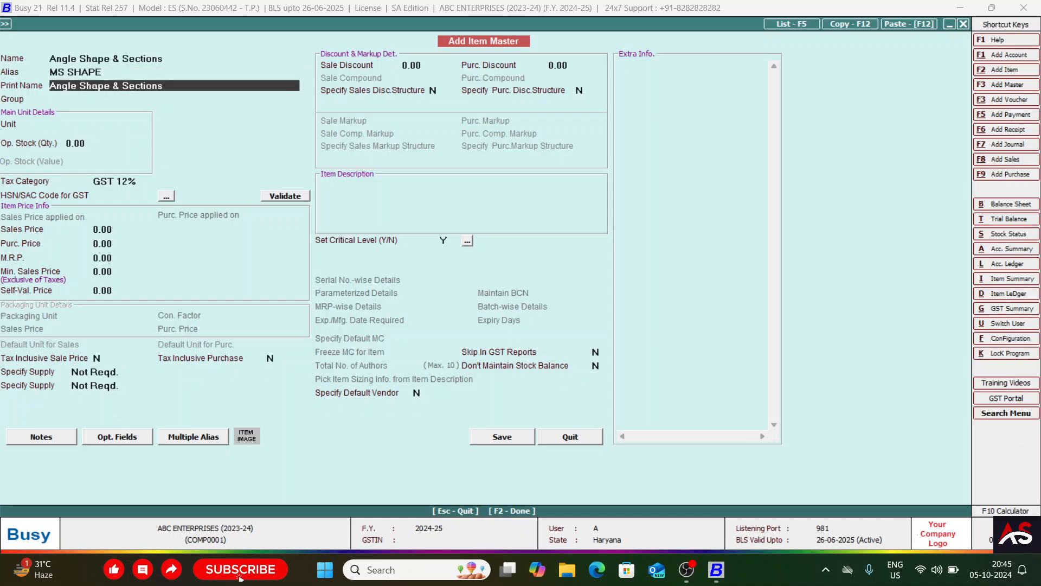
# Step: Extend the item's name with its HSN code so it reads "Angle Shape & Sections (HSN Code - 2706)"
pyautogui.press('Right')
pyautogui.press('Right')
pyautogui.press('Right')
pyautogui.press('Right')
pyautogui.press('Right')
pyautogui.press('Right')
pyautogui.press('Right')
pyautogui.press('Right')
pyautogui.press('Right')
pyautogui.press('Right')
pyautogui.press('Right')
pyautogui.press('Right')
pyautogui.press('Right')
pyautogui.press('Right')
pyautogui.press('Right')
pyautogui.press('Right')
pyautogui.press('Up')
pyautogui.press('Up')
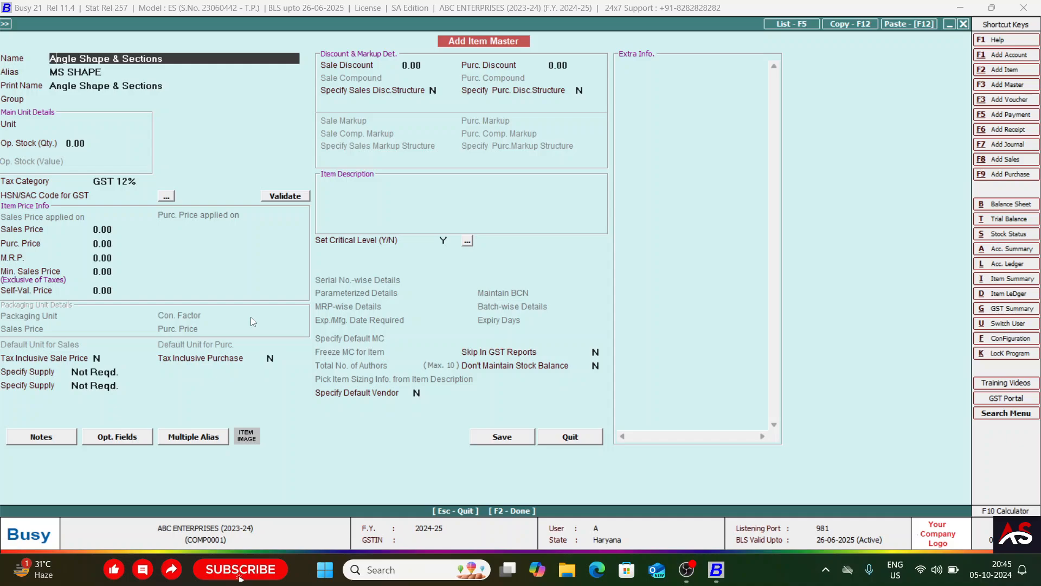
pyautogui.press('End')
pyautogui.write('(')
pyautogui.write('2706)')
pyautogui.press('Left')
pyautogui.press('Left')
pyautogui.write('h')
pyautogui.press('BackSpace')
pyautogui.write('HSN Code -')
pyautogui.press('Return')
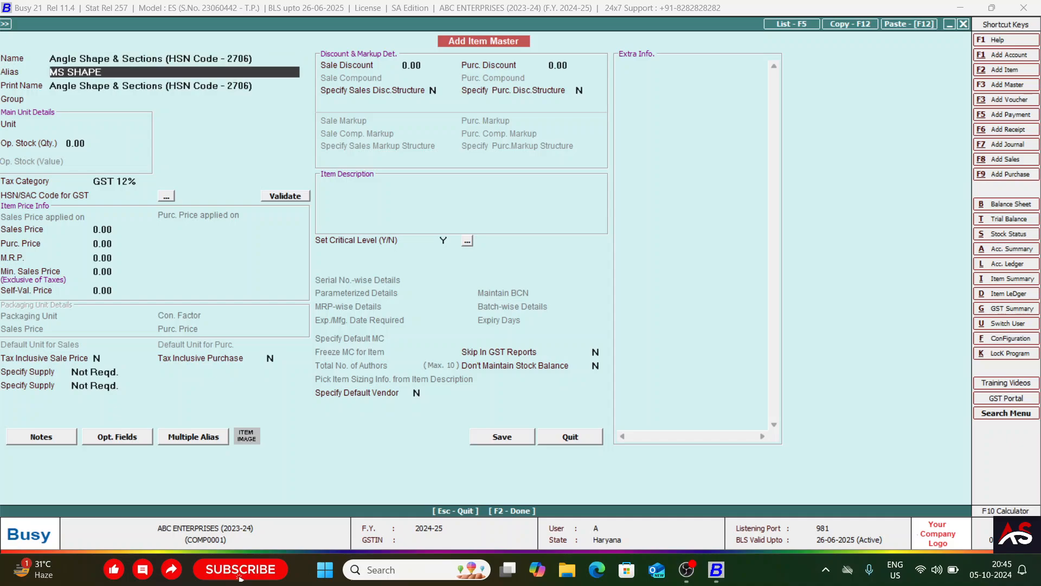
# Step: Remove the HSN code suffix from the print name, leaving "Angle Shape & Sections"
pyautogui.press('Return')
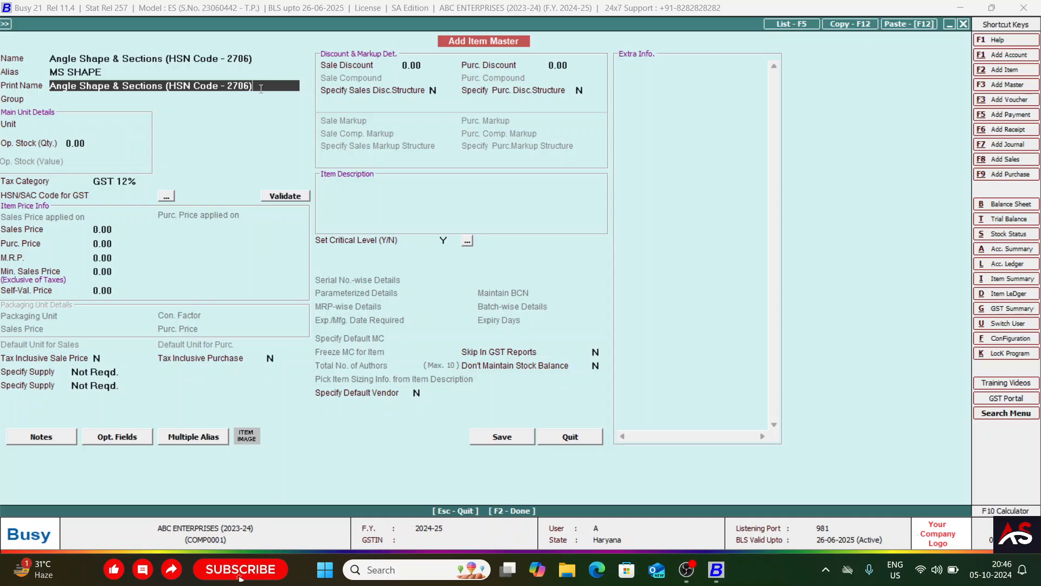
pyautogui.press('BackSpace')
pyautogui.press('BackSpace')
pyautogui.press('BackSpace')
pyautogui.press('BackSpace')
pyautogui.press('BackSpace')
pyautogui.press('BackSpace')
pyautogui.press('BackSpace')
pyautogui.press('BackSpace')
pyautogui.press('BackSpace')
pyautogui.press('BackSpace')
pyautogui.press('BackSpace')
pyautogui.press('BackSpace')
pyautogui.press('BackSpace')
pyautogui.press('BackSpace')
pyautogui.press('BackSpace')
pyautogui.press('BackSpace')
pyautogui.press('BackSpace')
pyautogui.press('BackSpace')
pyautogui.press('Return')
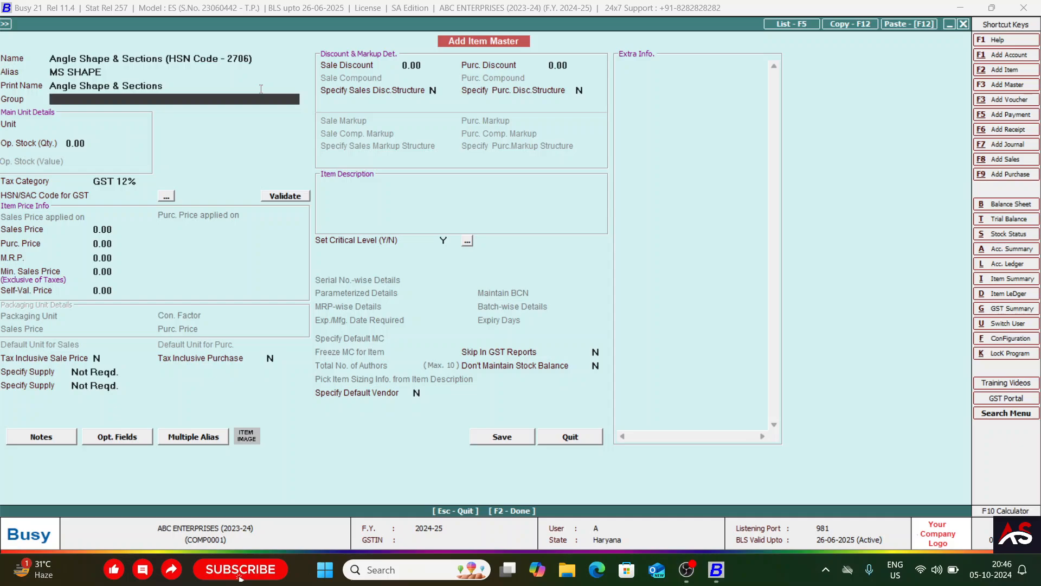
# Step: Assign the item to the General group and set its main unit to Kgs
pyautogui.press('space')
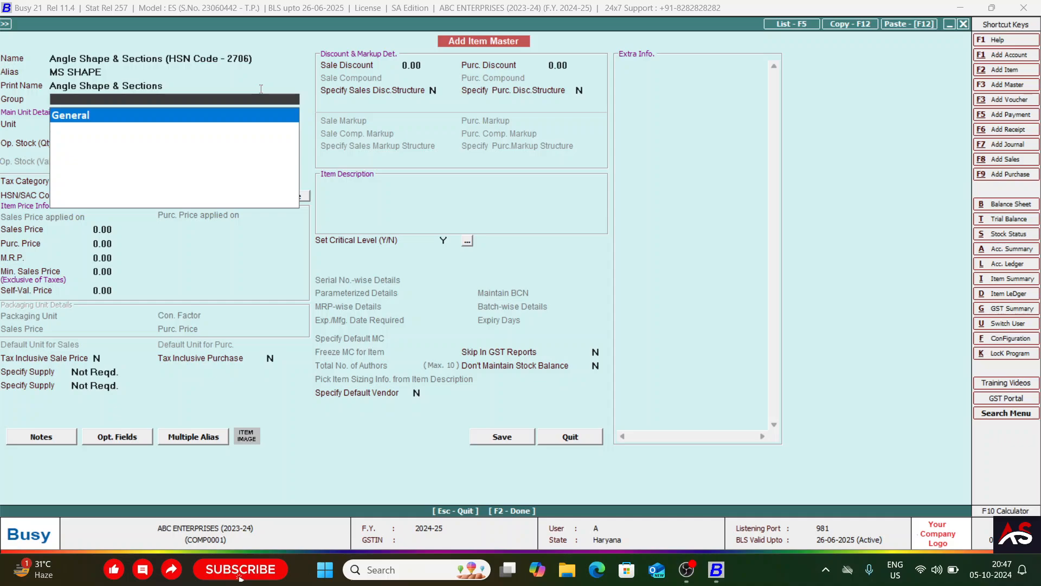
pyautogui.press('Return')
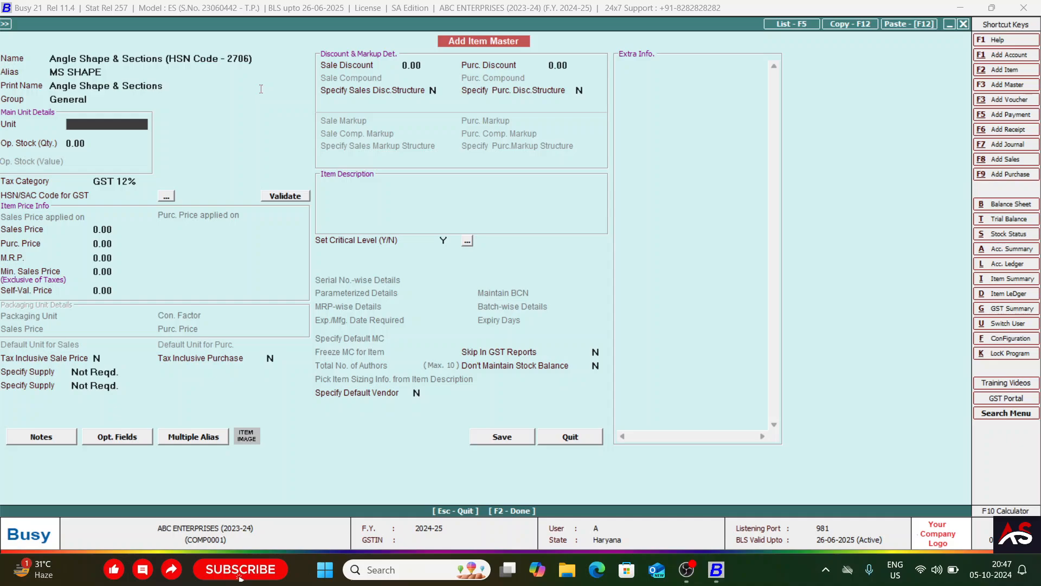
pyautogui.write('kgs')
pyautogui.press('Return')
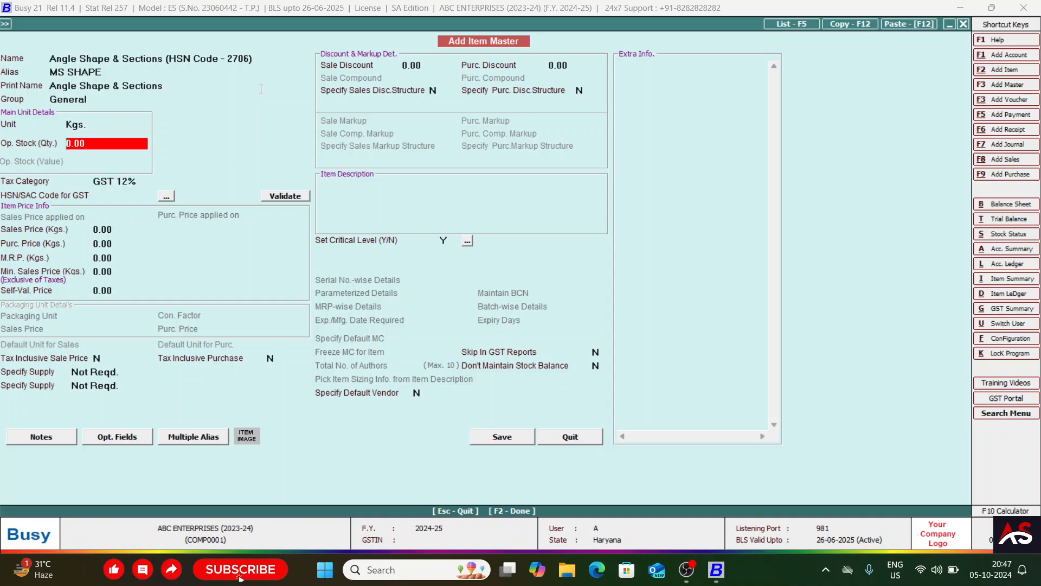
# Step: Browse alternative main units such as PCS, BAG and BOX, and reselect Kgs. for the item
pyautogui.press('Up')
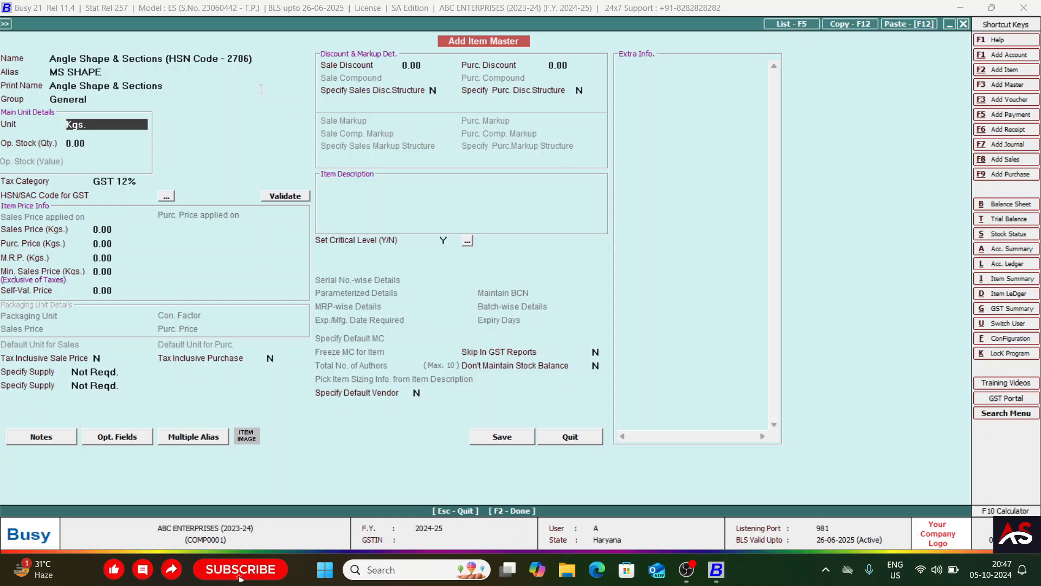
pyautogui.write('pcs')
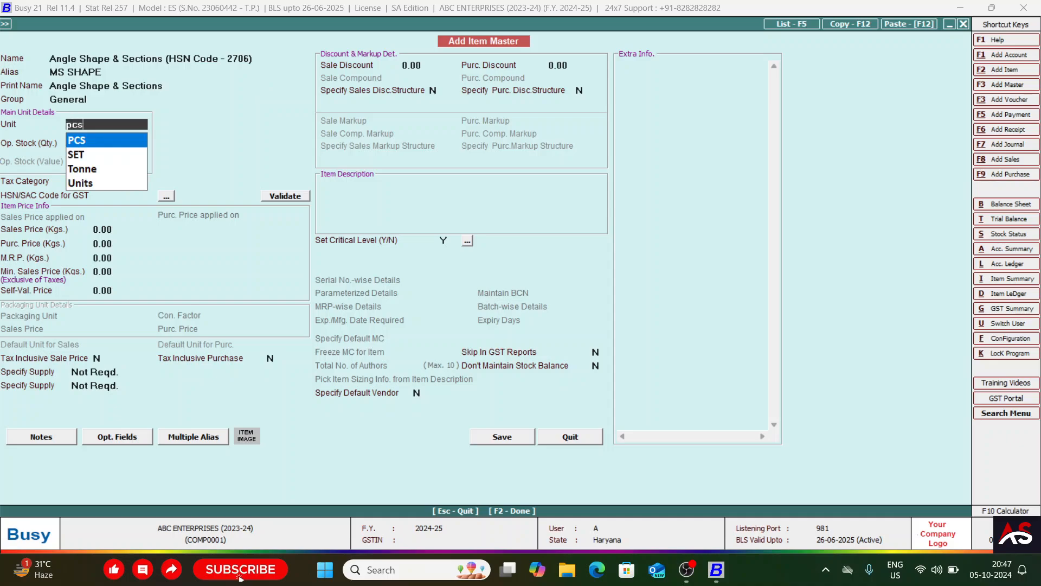
pyautogui.press('BackSpace')
pyautogui.press('BackSpace')
pyautogui.press('BackSpace')
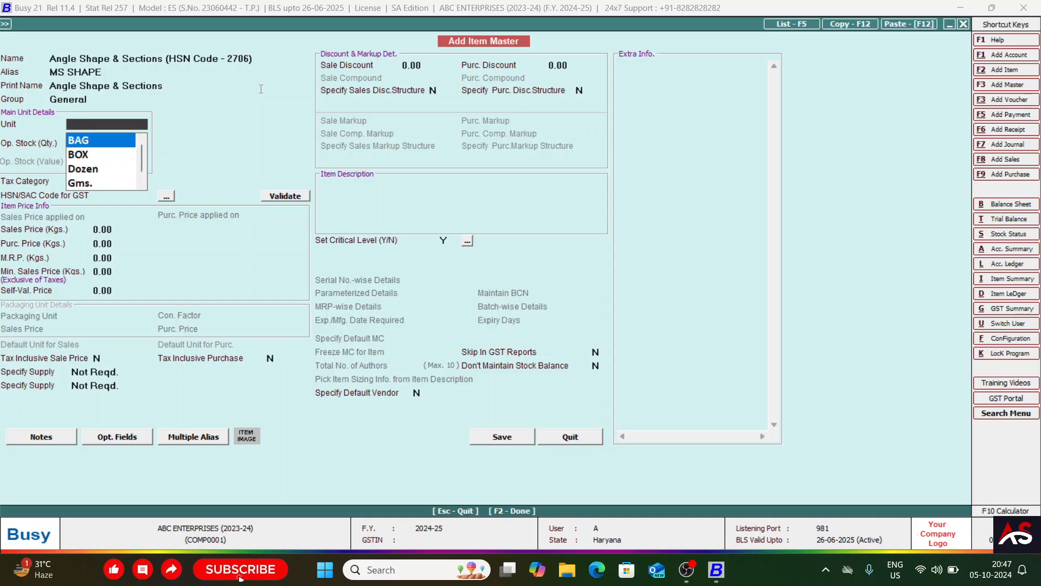
pyautogui.write('b')
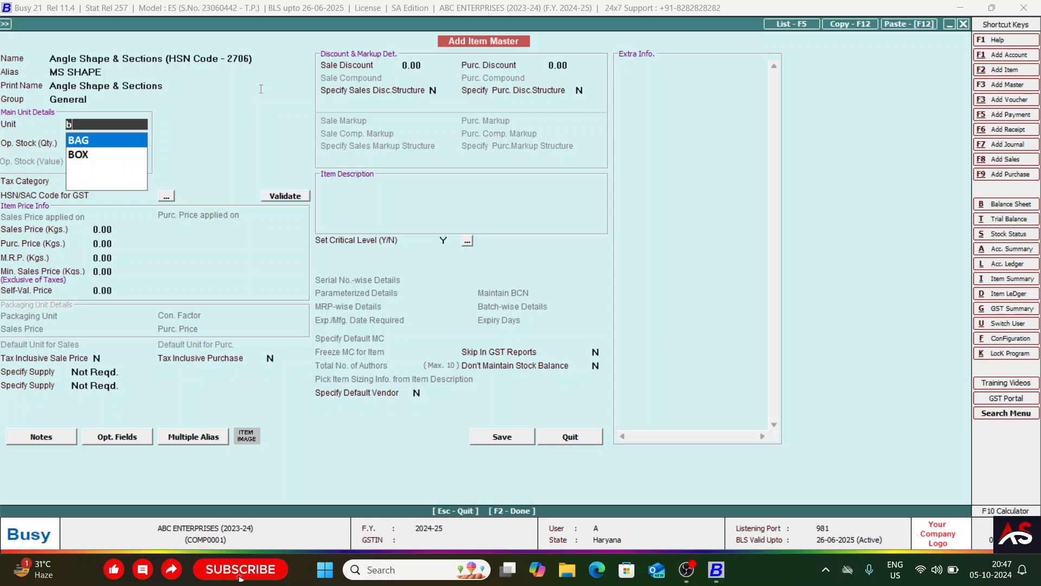
pyautogui.press('Down')
pyautogui.press('Up')
pyautogui.press('BackSpace')
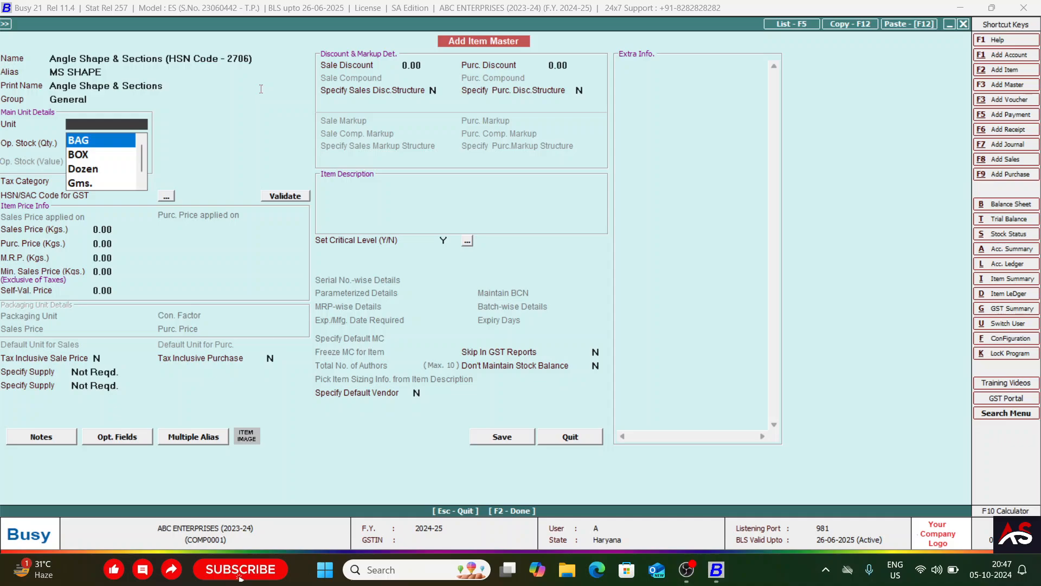
pyautogui.write('b')
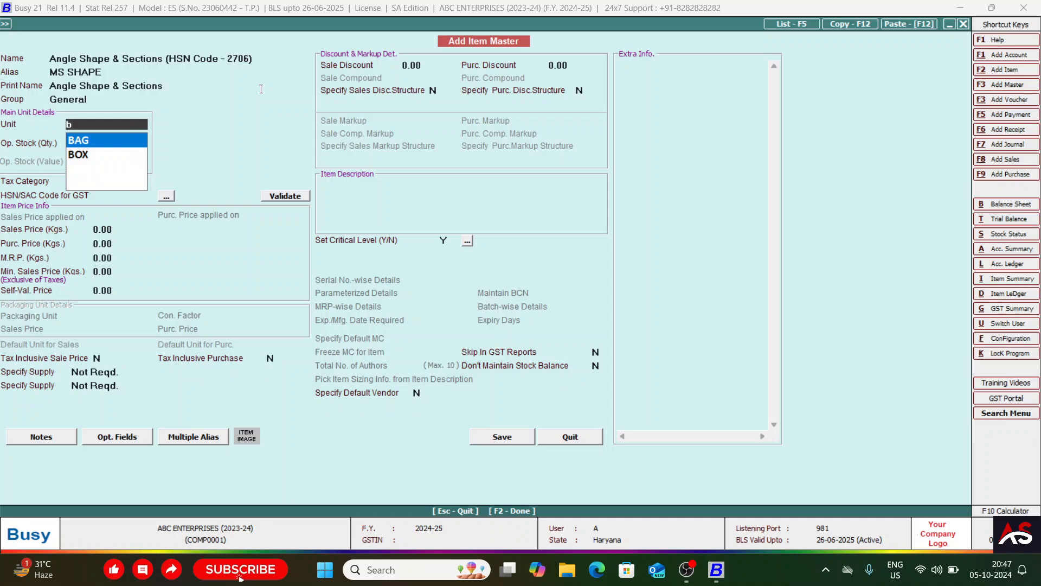
pyautogui.press('Down')
pyautogui.press('Up')
pyautogui.press('BackSpace')
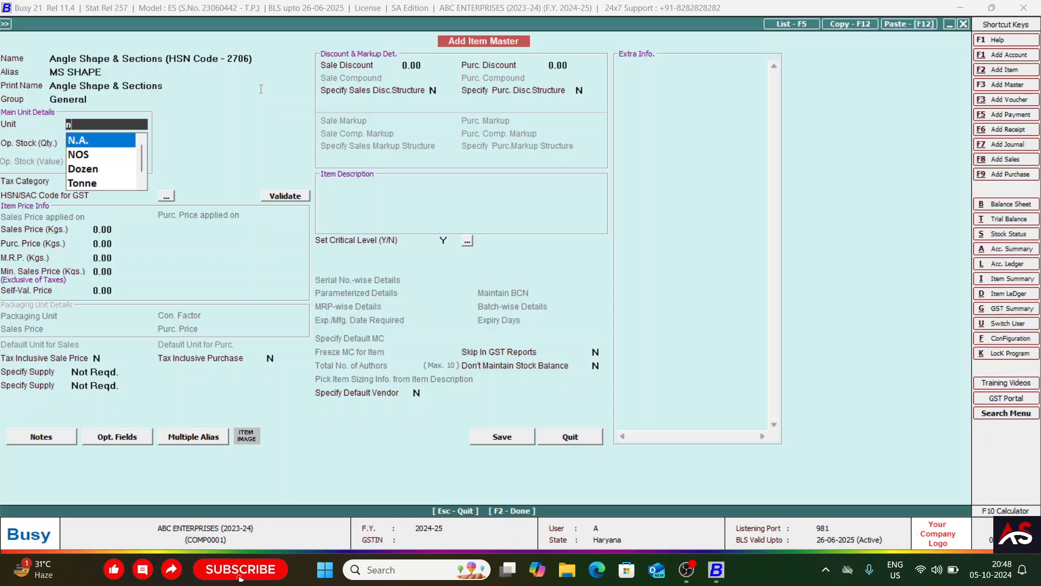
pyautogui.write('p')
pyautogui.press('BackSpace')
pyautogui.write('kgs')
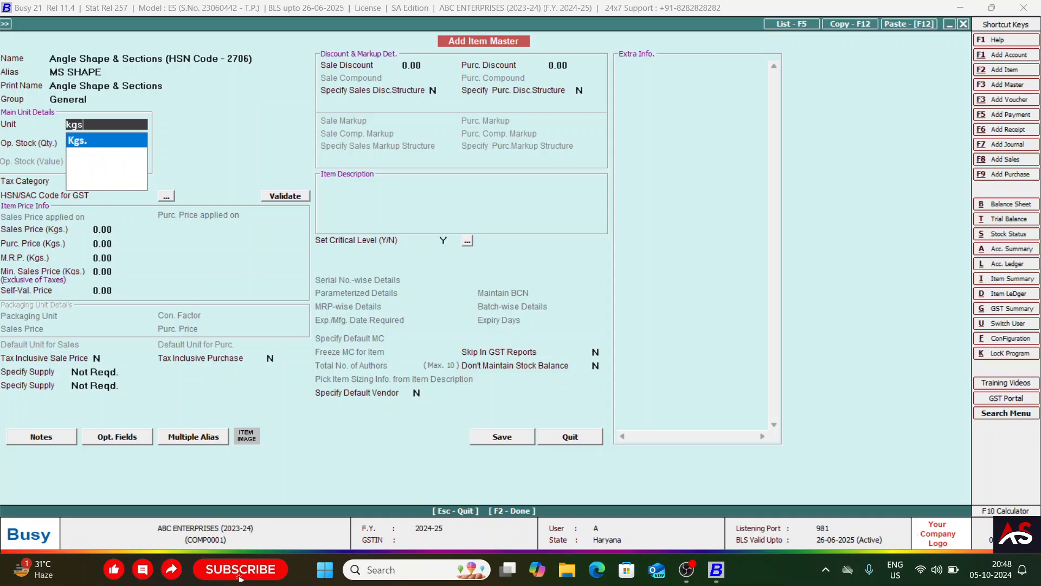
pyautogui.press('Return')
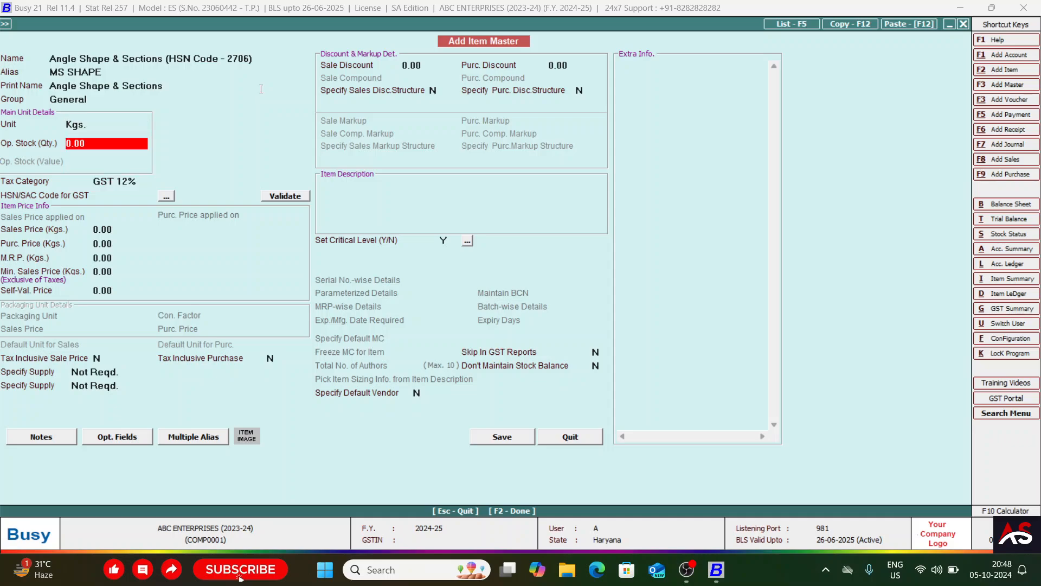
# Step: Set the item's tax category to GST 18% and its HSN/SAC code to 2706, keeping the opening stock quantity at zero
pyautogui.press('Return')
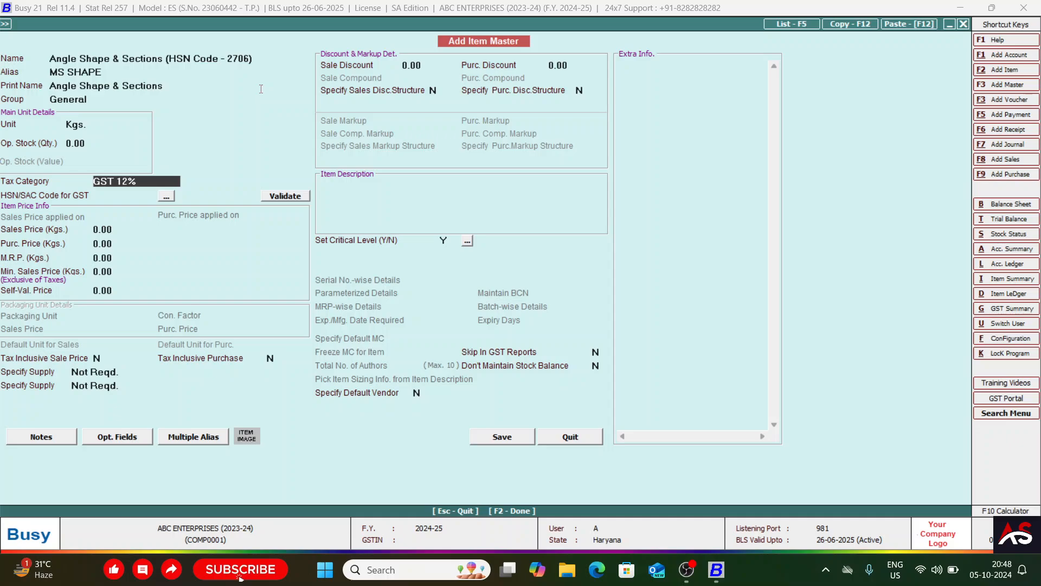
pyautogui.write('gst')
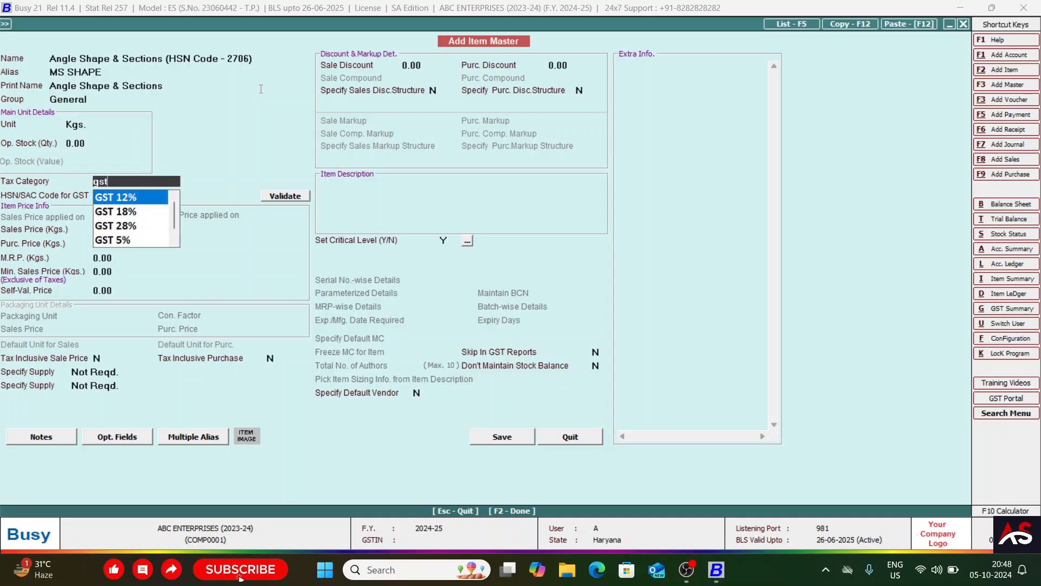
pyautogui.press('Down')
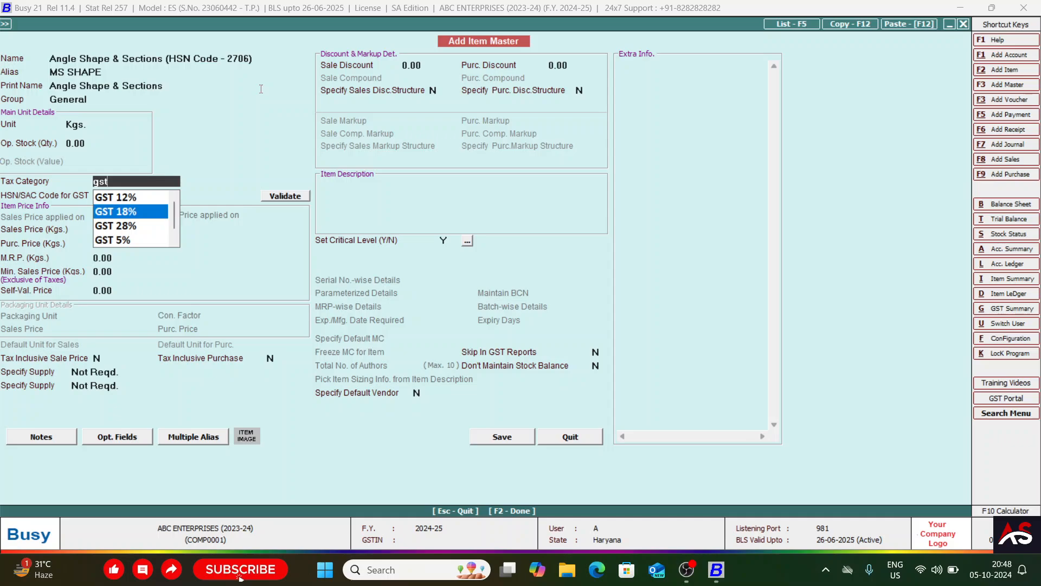
pyautogui.write('18')
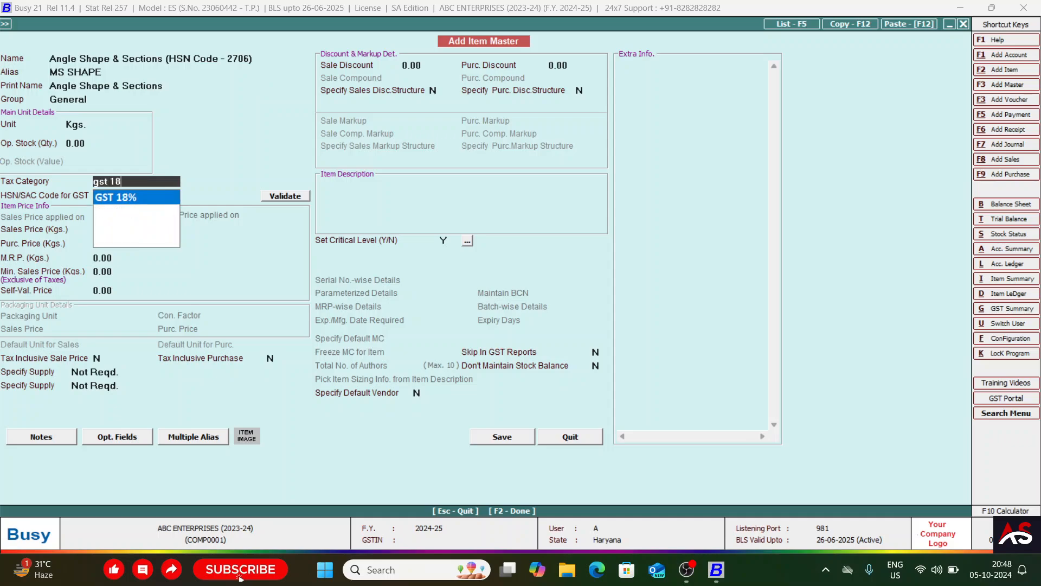
pyautogui.press('BackSpace')
pyautogui.press('BackSpace')
pyautogui.write('28')
pyautogui.press('BackSpace')
pyautogui.press('BackSpace')
pyautogui.write('18')
pyautogui.press('Return')
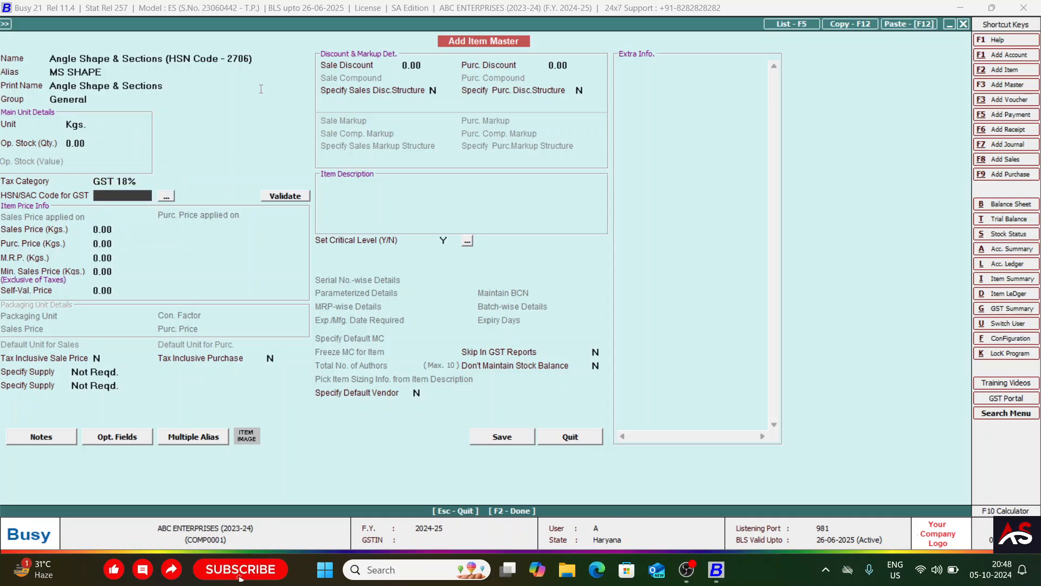
pyautogui.write('2706')
pyautogui.press('Return')
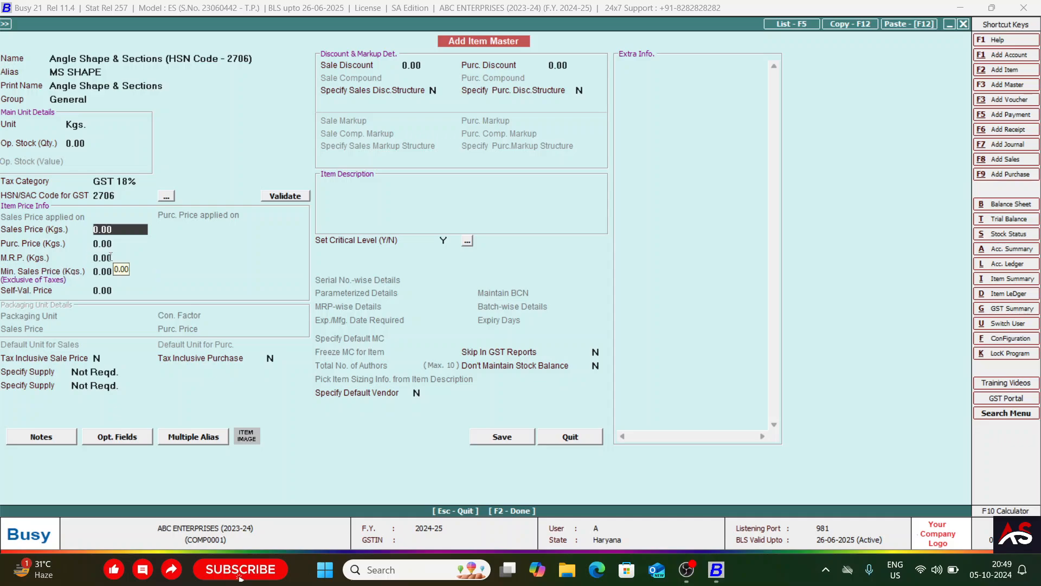
# Step: Set the item's sales price per kilogram to 45
pyautogui.click(110, 258)
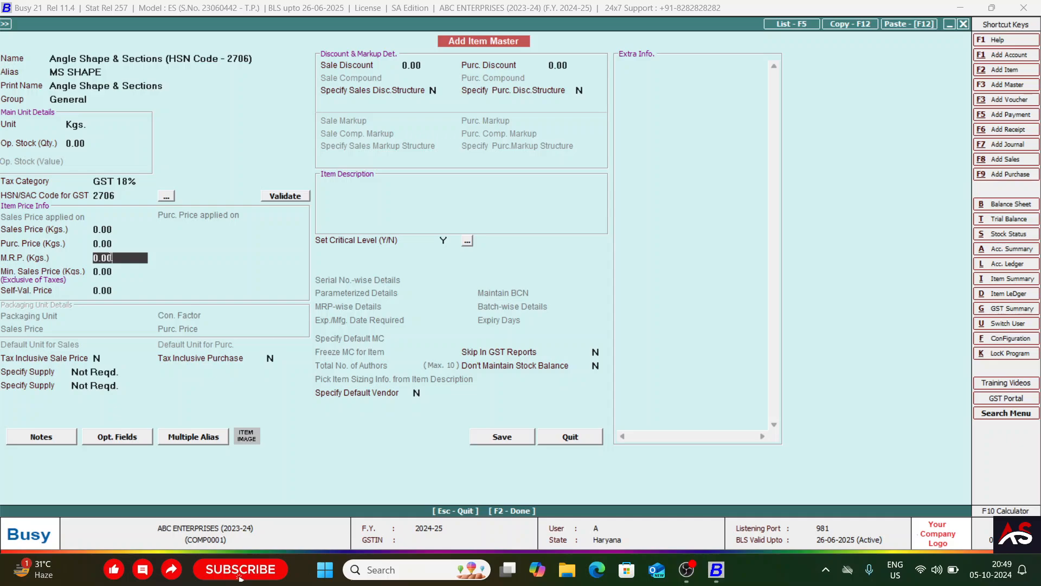
pyautogui.press('Return')
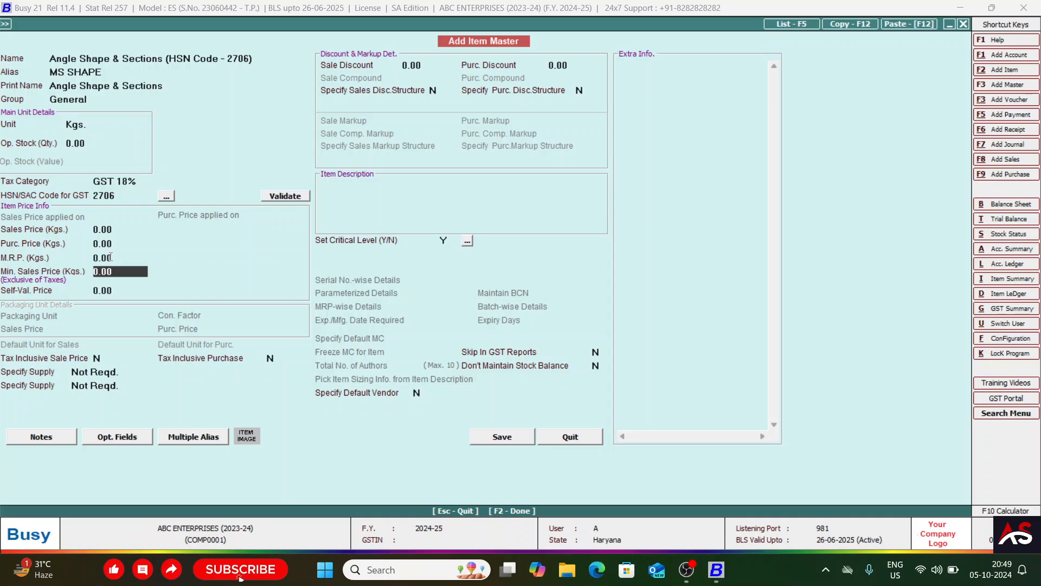
pyautogui.press('Up')
pyautogui.press('Up')
pyautogui.press('Up')
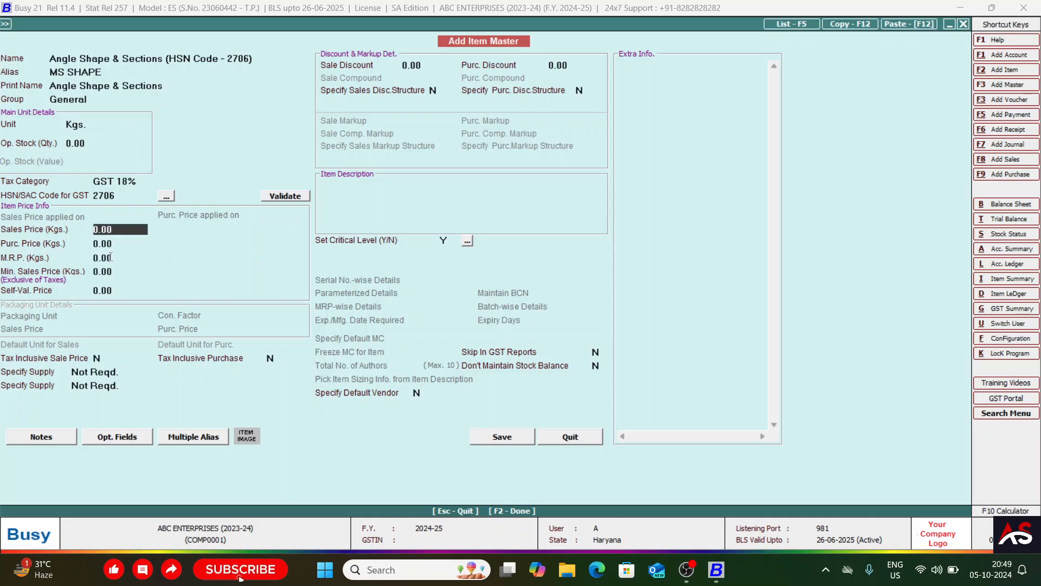
pyautogui.write('45')
pyautogui.press('Return')
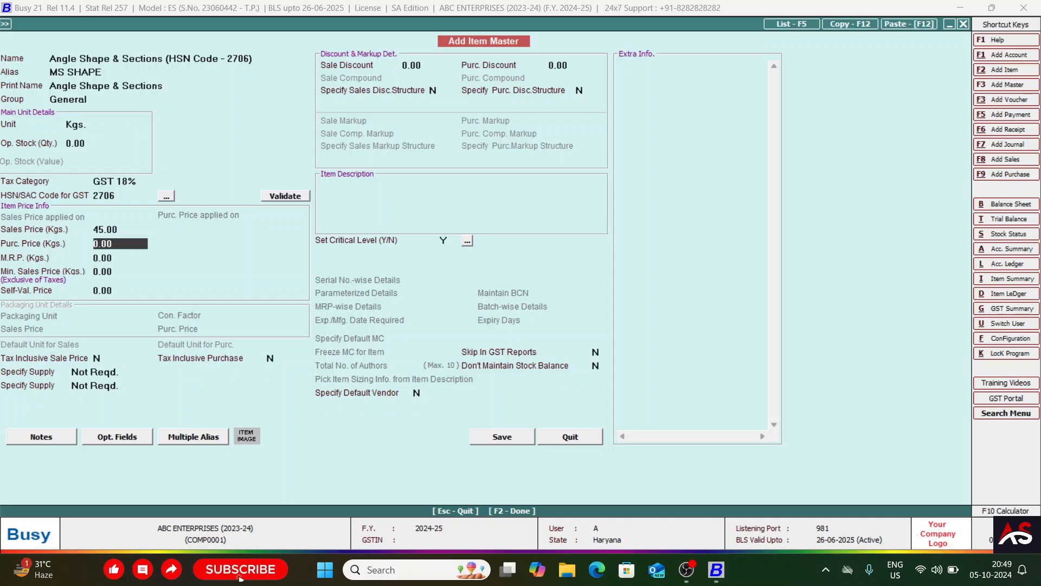
# Step: Skip the purchase price and M.R.P., and set the item's minimum sales price per kilogram to 40
pyautogui.press('Return')
pyautogui.press('Return')
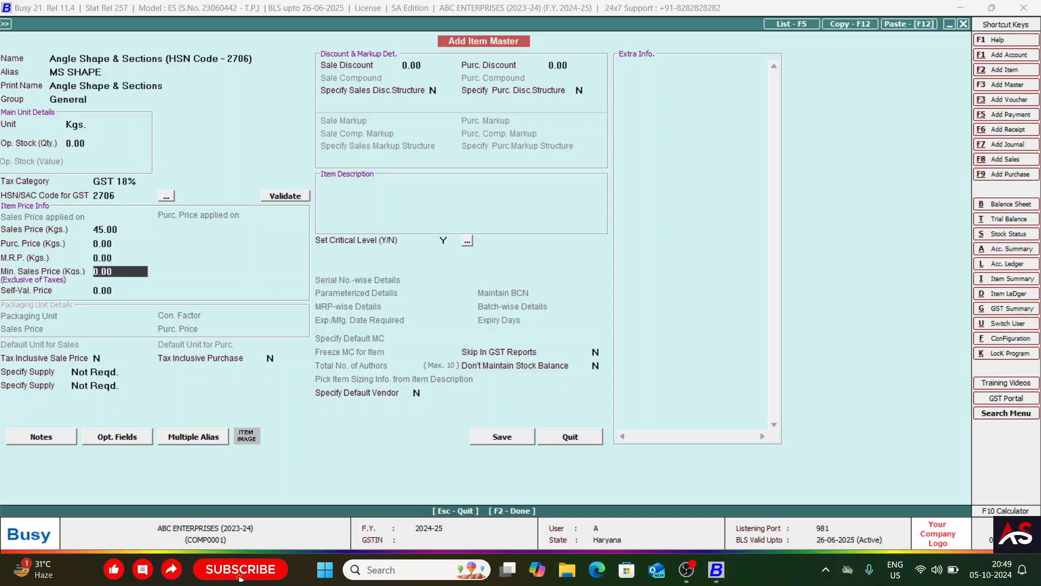
pyautogui.write('40')
pyautogui.press('Return')
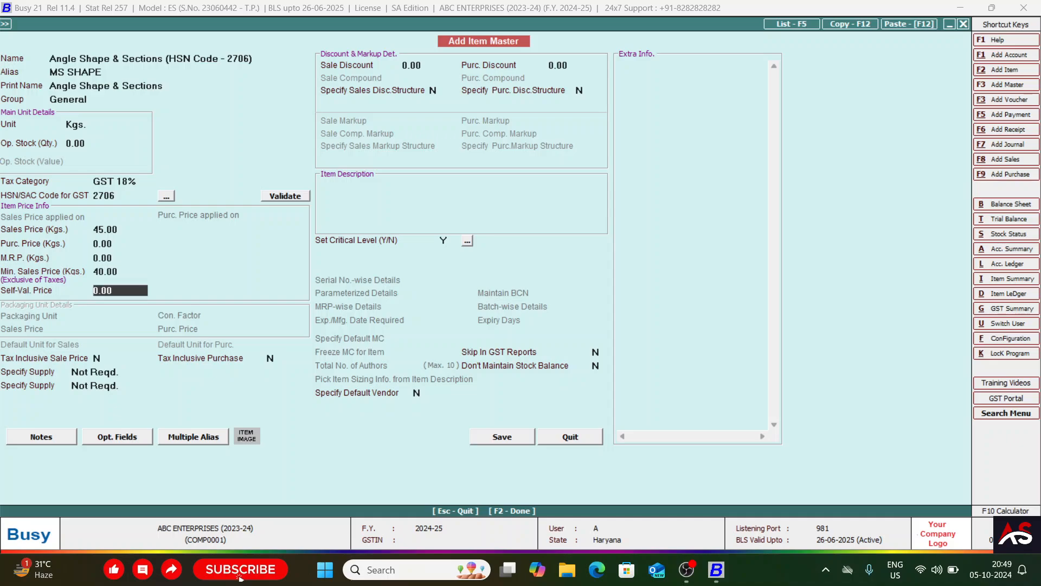
# Step: Reset both the item's sales price and its minimum sales price per kilogram to 0, keeping the self-valuation price at zero
pyautogui.press('Up')
pyautogui.press('Up')
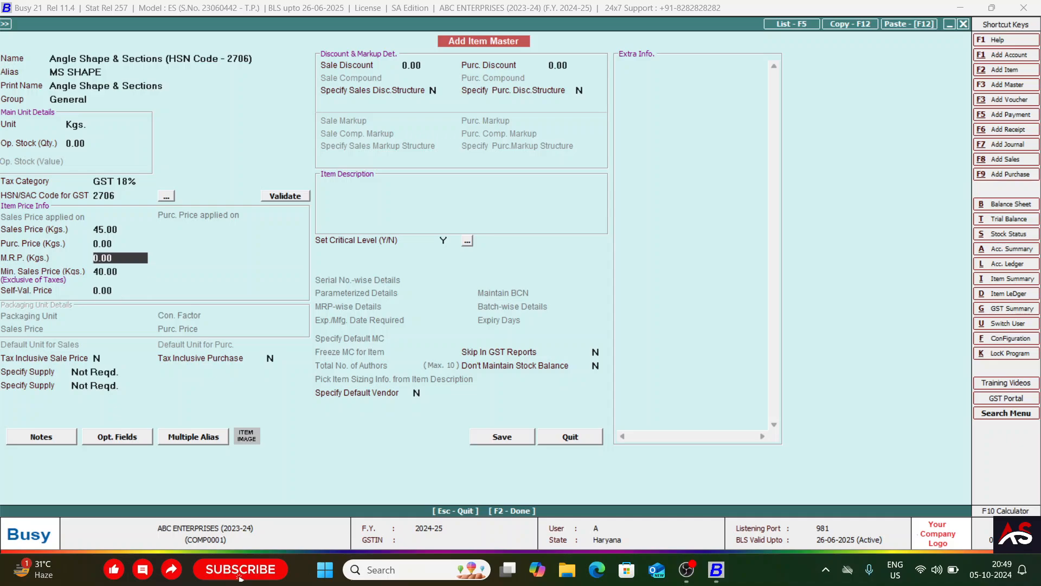
pyautogui.press('Up')
pyautogui.press('Up')
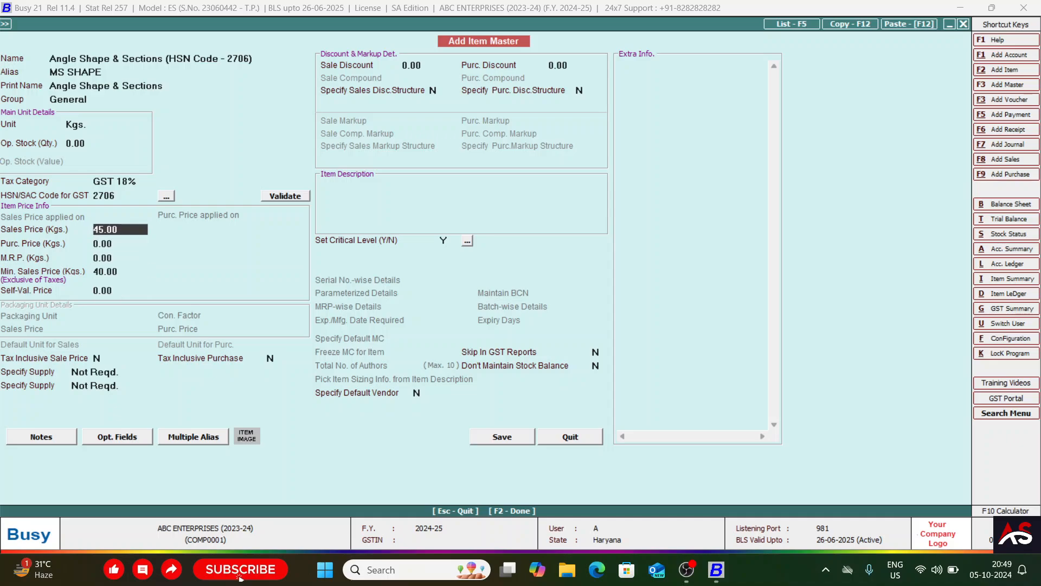
pyautogui.write('0')
pyautogui.press('Return')
pyautogui.press('Return')
pyautogui.press('Return')
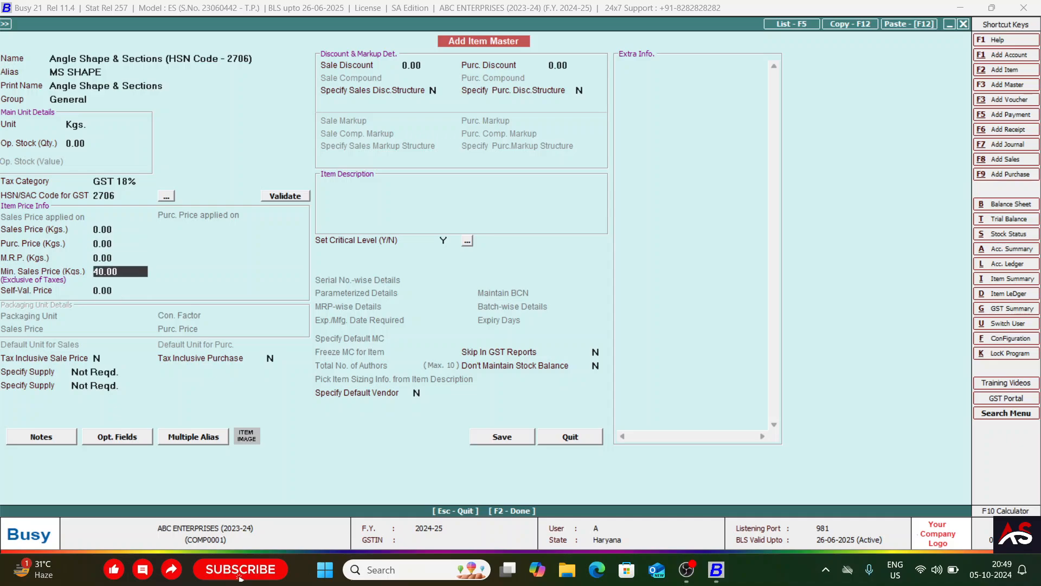
pyautogui.write('0')
pyautogui.press('Return')
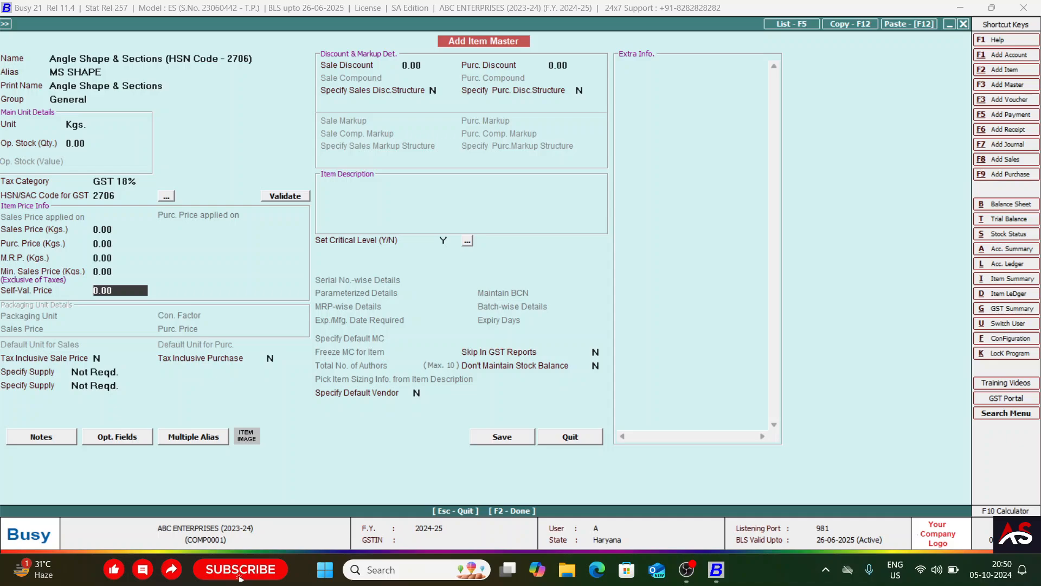
pyautogui.press('Return')
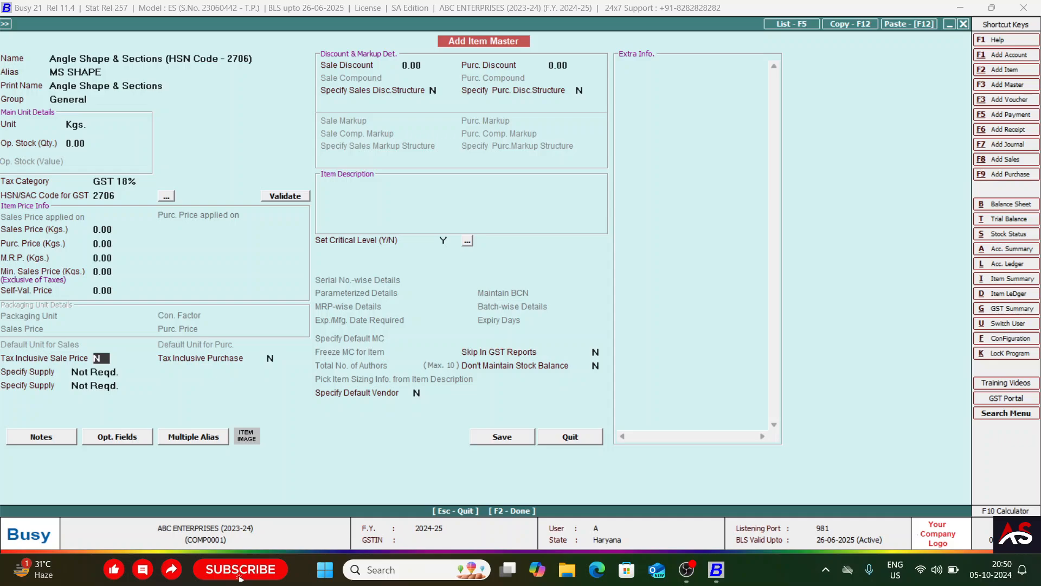
# Step: Keep the tax-inclusive sale and purchase options at N, and set the first Specify Supply option to Specify Here
pyautogui.press('Return')
pyautogui.press('Return')
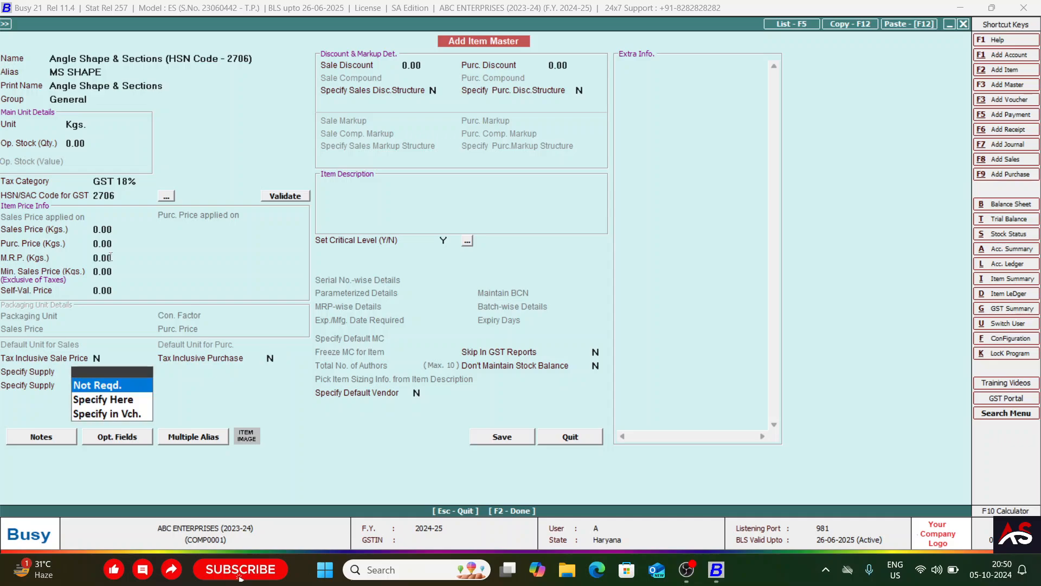
pyautogui.press('Down')
pyautogui.press('Down')
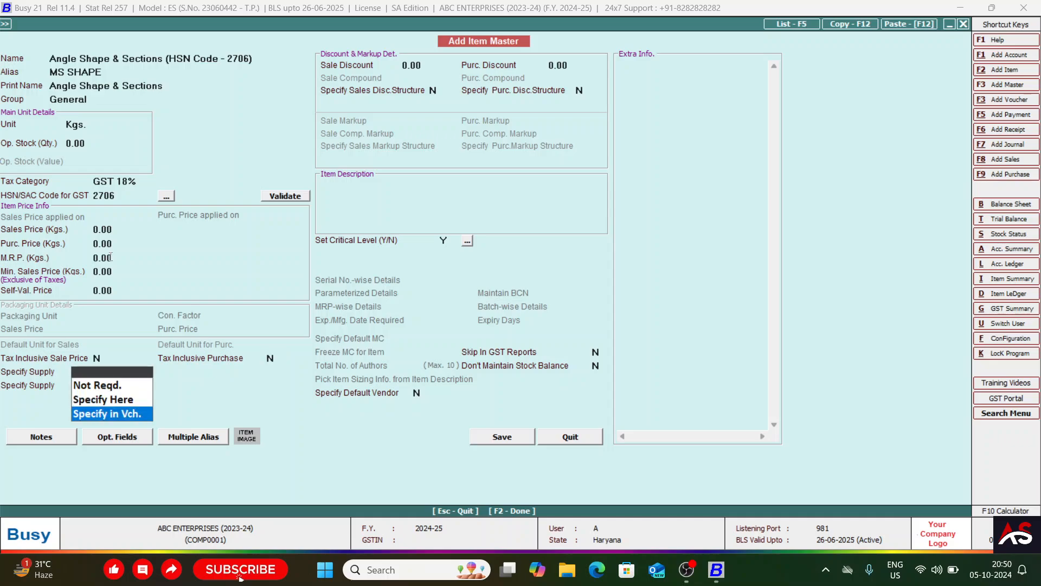
pyautogui.press('Up')
pyautogui.press('Up')
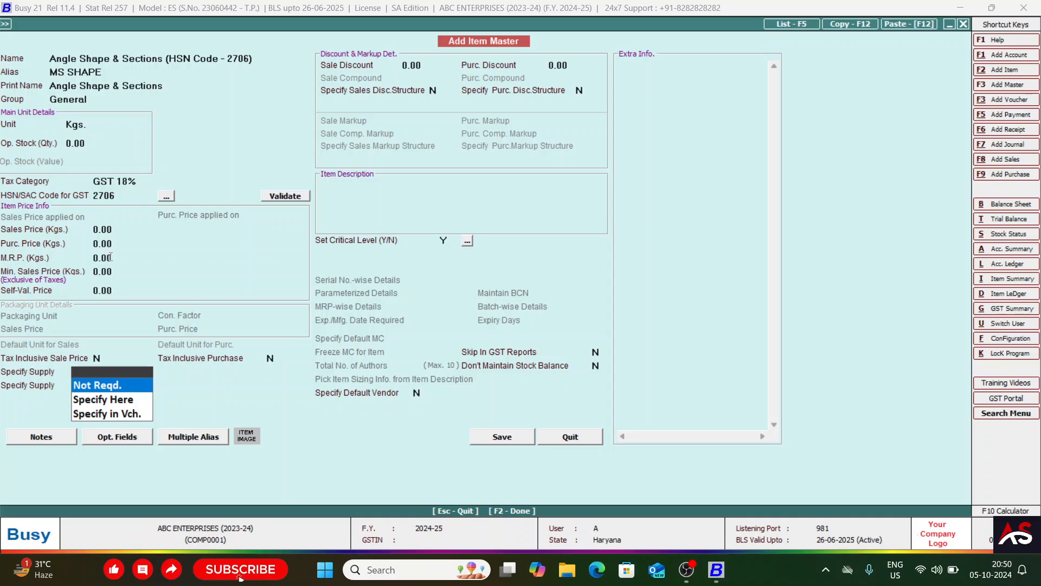
pyautogui.press('Down')
pyautogui.press('Up')
pyautogui.press('Down')
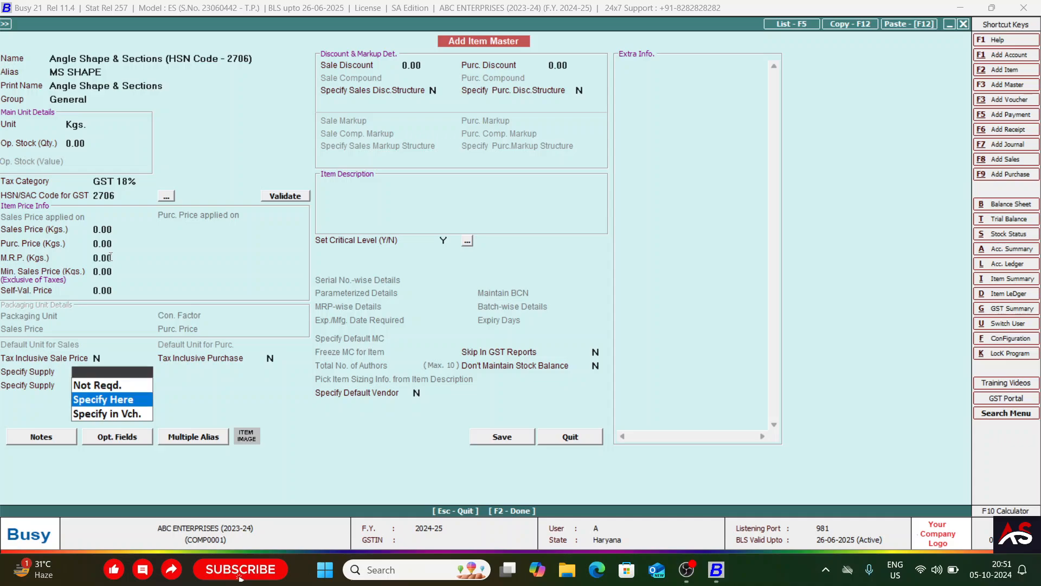
pyautogui.press('Down')
pyautogui.press('Up')
pyautogui.press('Return')
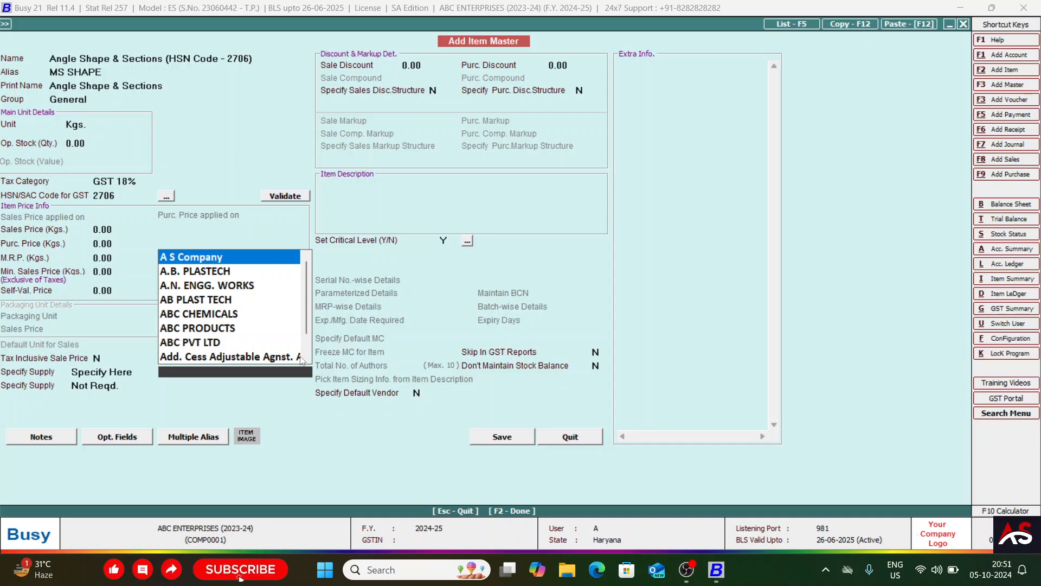
# Step: Look through the account list for the first Specify Supply option and close it without choosing an account
pyautogui.moveTo(305, 307); pyautogui.dragTo(311, 282)
pyautogui.press('Down')
pyautogui.press('Down')
pyautogui.press('Down')
pyautogui.press('Down')
pyautogui.press('Down')
pyautogui.press('Down')
pyautogui.press('Down')
pyautogui.press('Down')
pyautogui.press('Down')
pyautogui.press('Down')
pyautogui.press('Down')
pyautogui.press('Down')
pyautogui.press('Down')
pyautogui.press('Down')
pyautogui.press('Down')
pyautogui.press('Down')
pyautogui.press('Down')
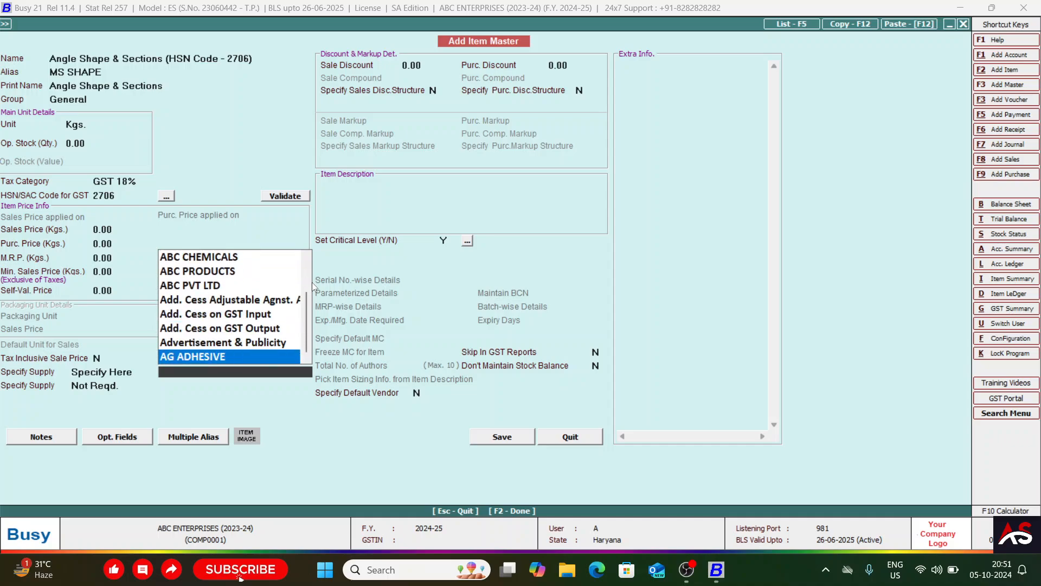
pyautogui.press('Down')
pyautogui.press('Down')
pyautogui.press('Down')
pyautogui.press('Down')
pyautogui.press('Down')
pyautogui.press('Down')
pyautogui.press('Down')
pyautogui.press('Down')
pyautogui.press('Down')
pyautogui.press('Down')
pyautogui.press('Down')
pyautogui.press('Down')
pyautogui.press('Down')
pyautogui.press('Down')
pyautogui.press('Down')
pyautogui.press('Down')
pyautogui.press('Down')
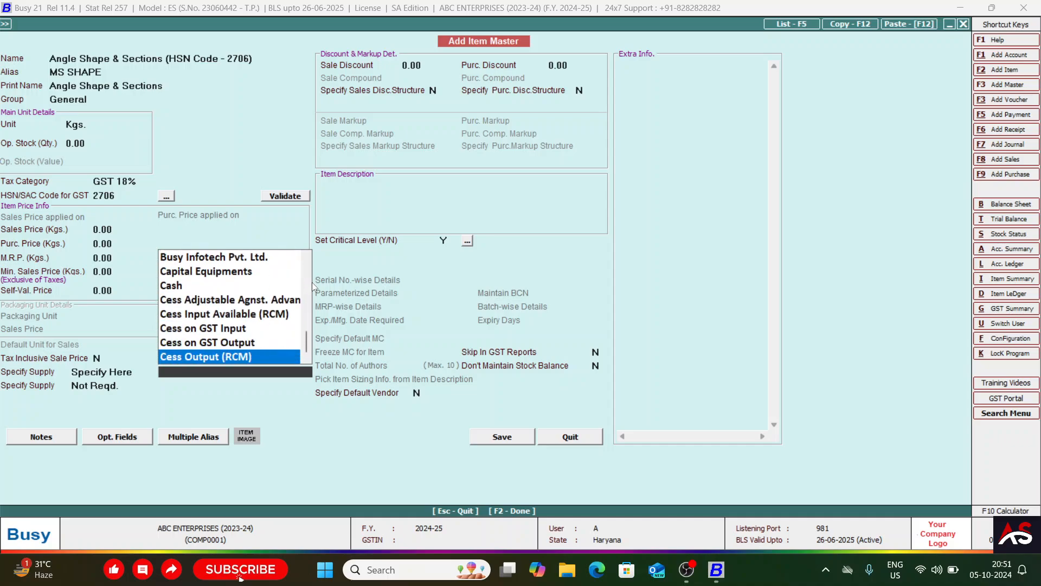
pyautogui.press('Down')
pyautogui.press('Down')
pyautogui.press('Down')
pyautogui.press('Down')
pyautogui.press('Down')
pyautogui.press('Down')
pyautogui.press('Down')
pyautogui.press('Down')
pyautogui.press('Down')
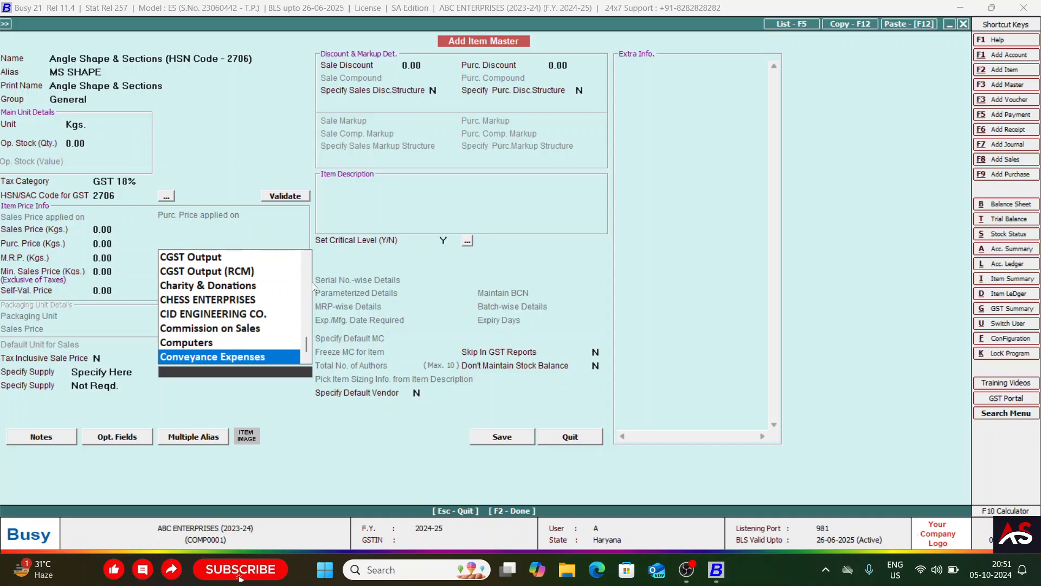
pyautogui.press('Down')
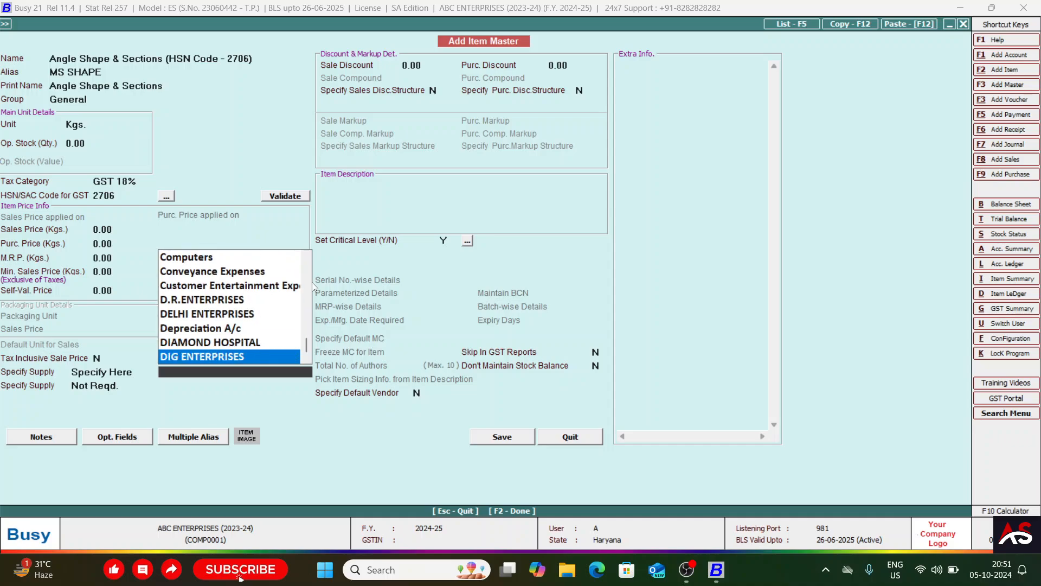
pyautogui.press('Escape')
pyautogui.press('Escape')
# Step: Search the first Specify Supply account list for "fi" and leave it without choosing an account
pyautogui.press('Return')
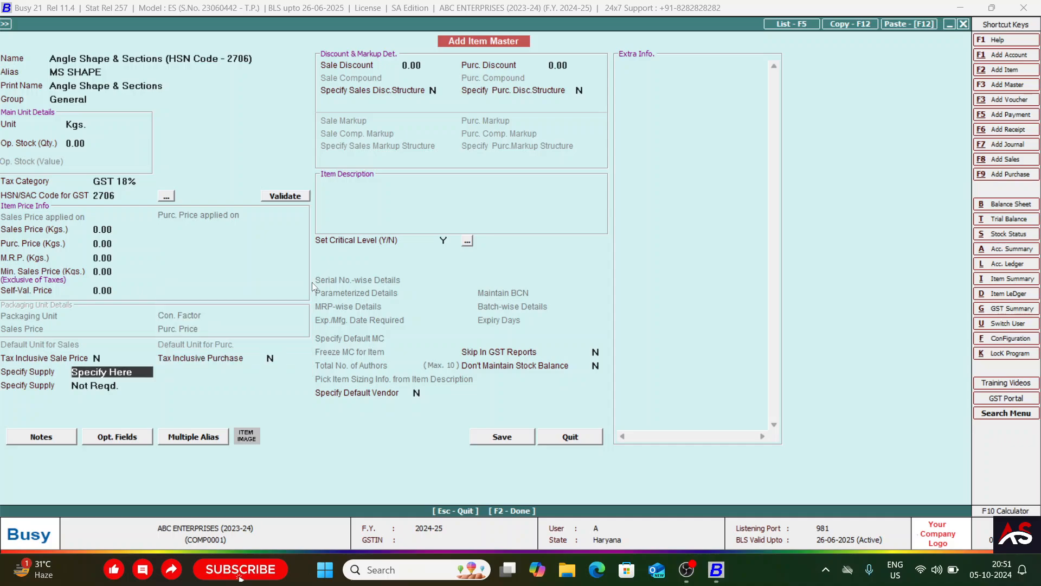
pyautogui.press('Return')
pyautogui.write('fi')
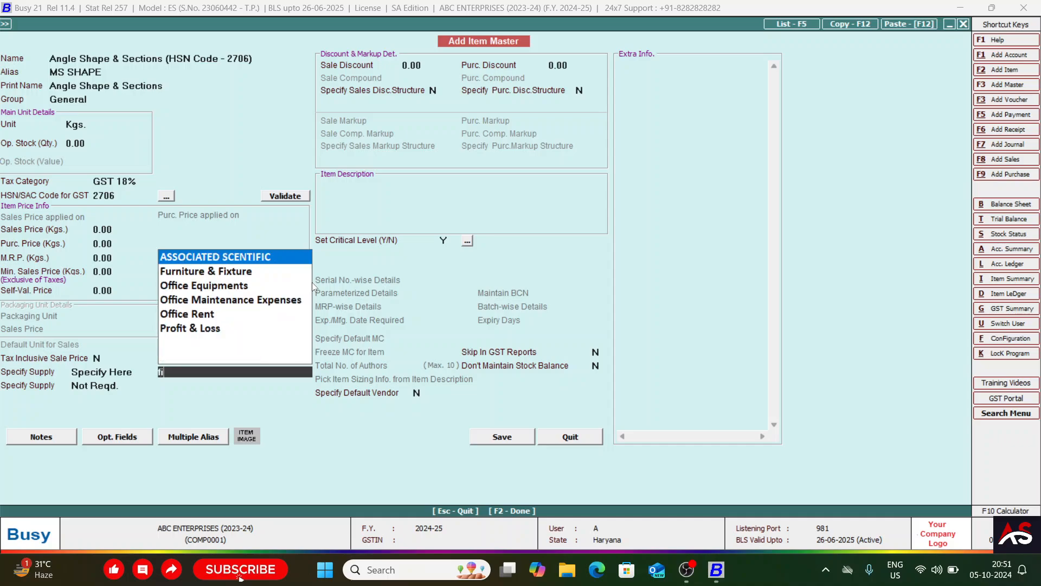
pyautogui.press('BackSpace')
pyautogui.press('Escape')
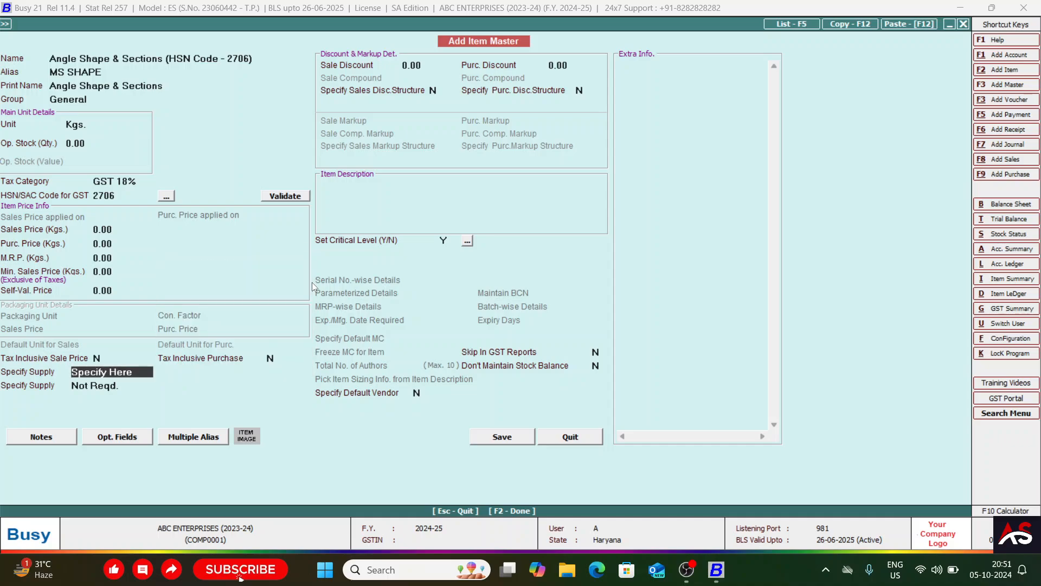
# Step: Set the first Specify Supply option back to Not Reqd
pyautogui.press('space')
pyautogui.press('Down')
pyautogui.press('Up')
pyautogui.press('Return')
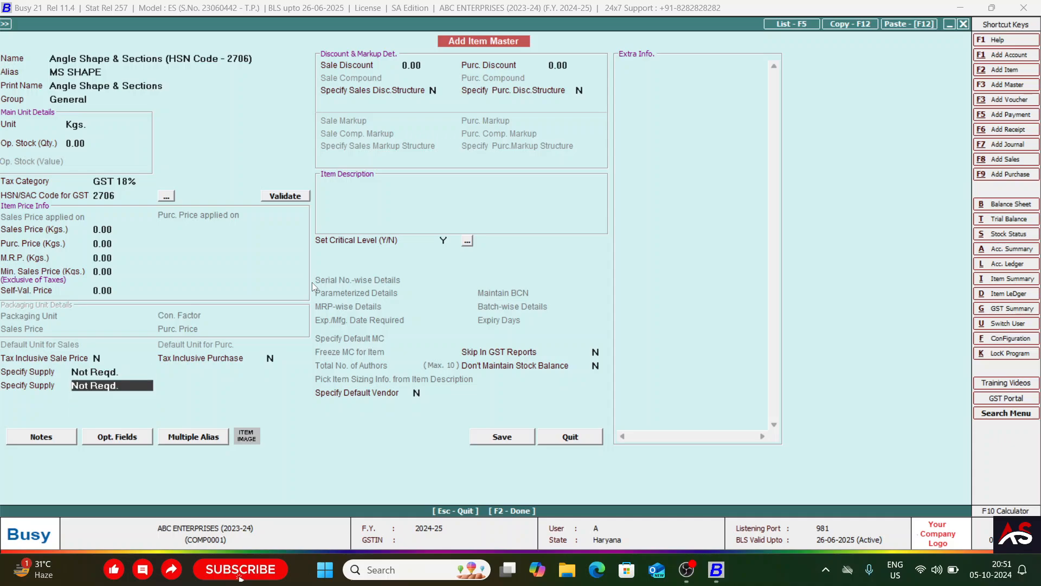
pyautogui.press('Up')
pyautogui.press('Up')
pyautogui.press('Down')
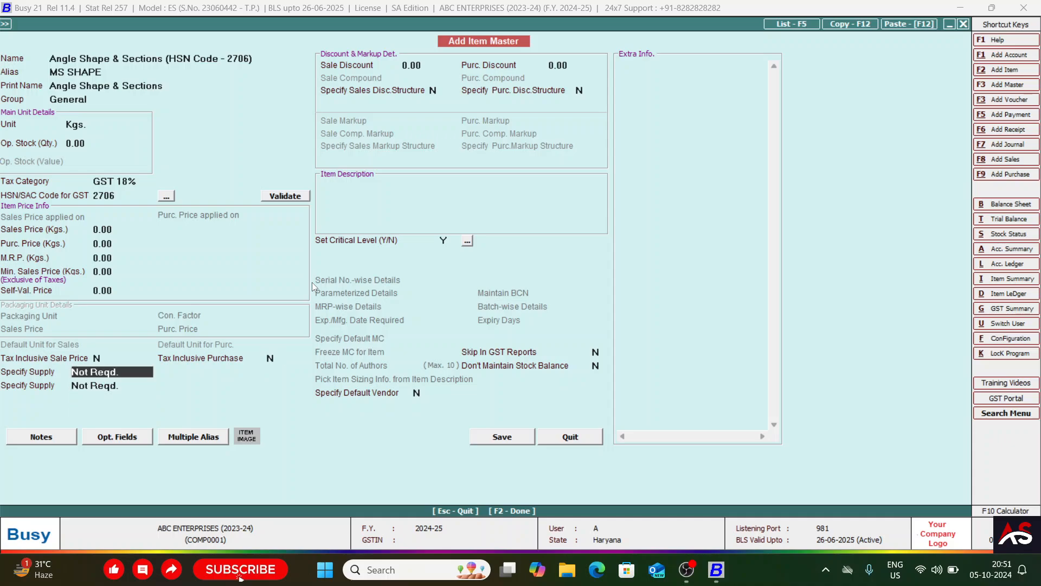
pyautogui.press('Up')
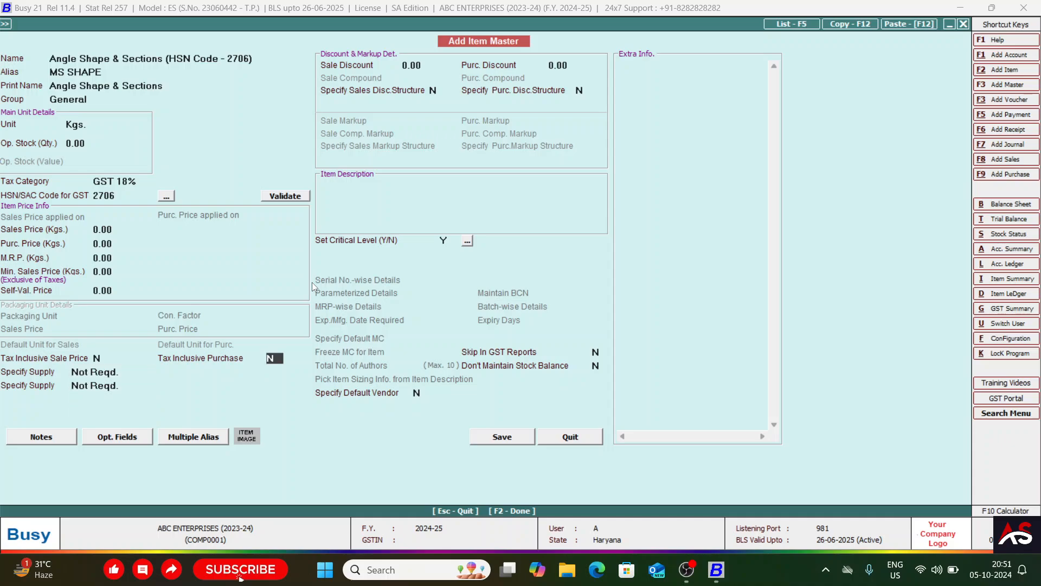
pyautogui.press('Down')
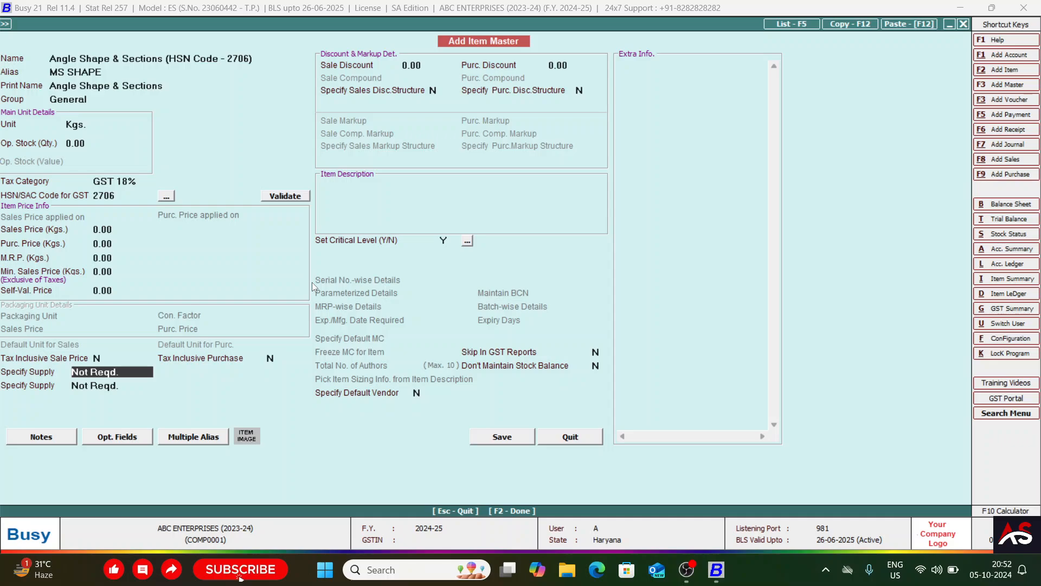
# Step: Set the first Specify Supply option to Specify Here and assign A S Company as its account
pyautogui.press('space')
pyautogui.press('Down')
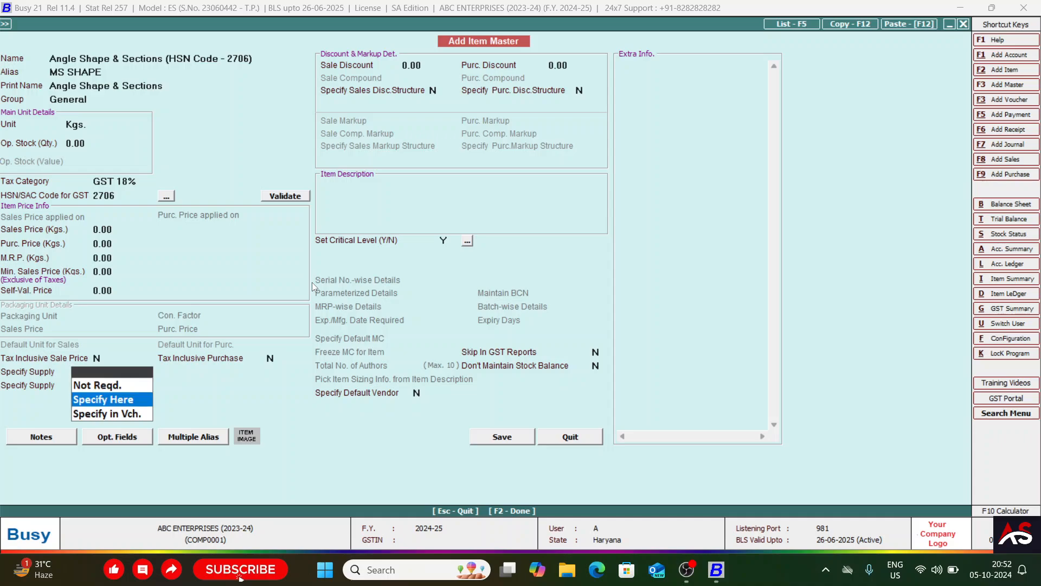
pyautogui.press('Return')
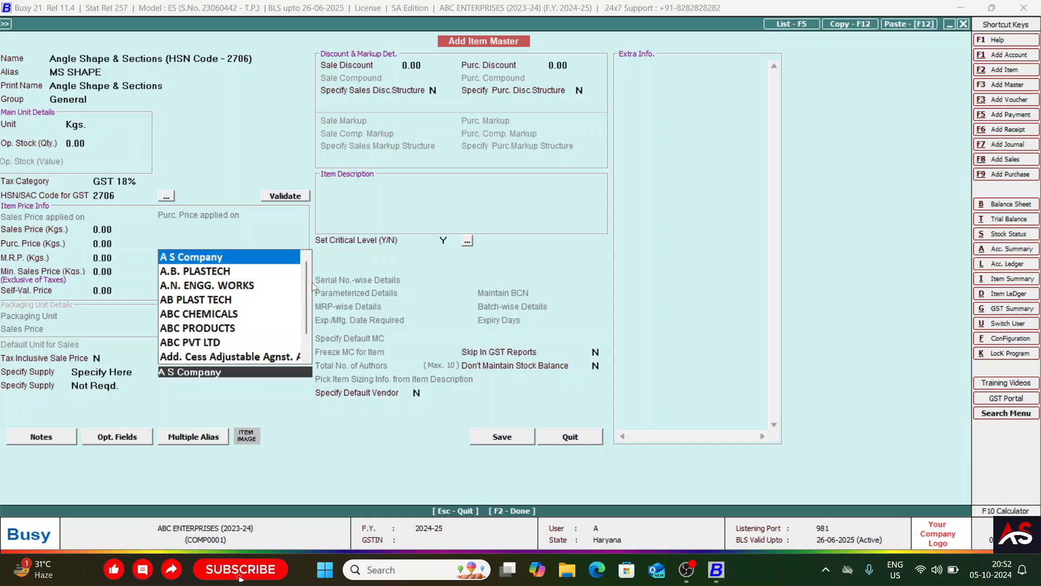
pyautogui.press('Return')
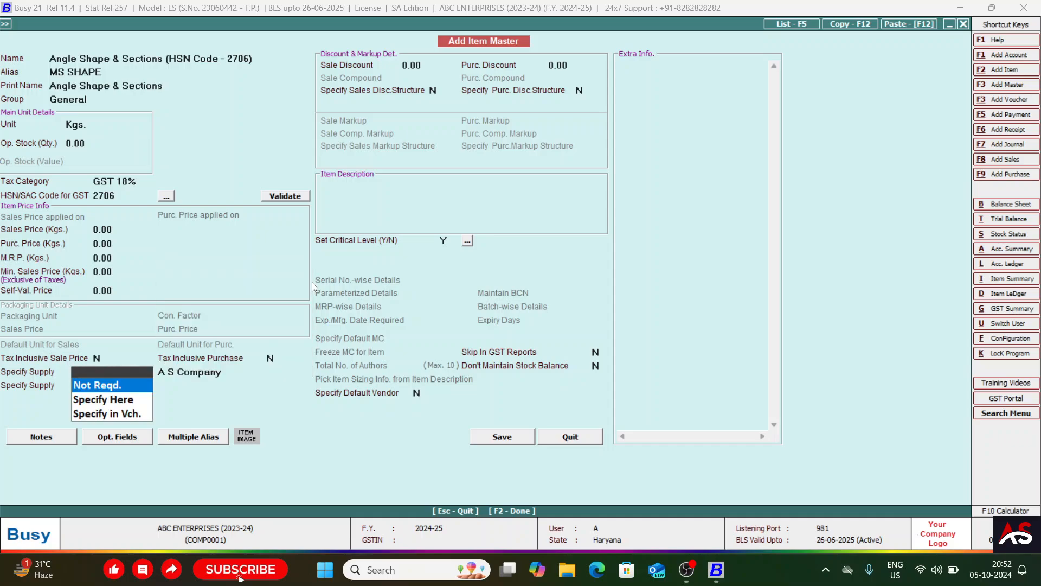
# Step: Return the first Specify Supply option to Not Reqd., dropping the A S Company account, and keep Tax Inclusive Purchase at N
pyautogui.press('Down')
pyautogui.press('Up')
pyautogui.press('Return')
pyautogui.press('Up')
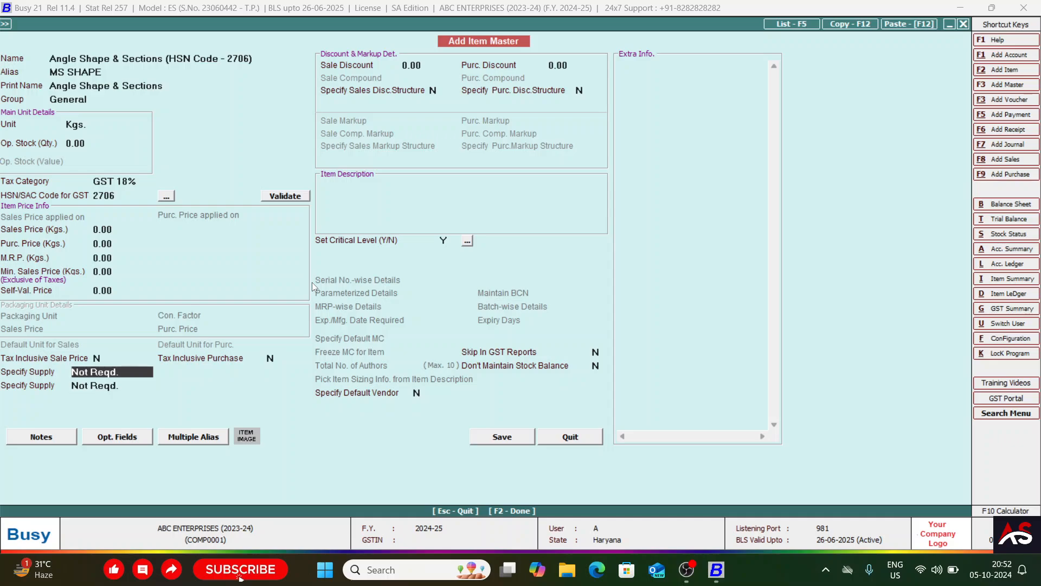
pyautogui.press('Up')
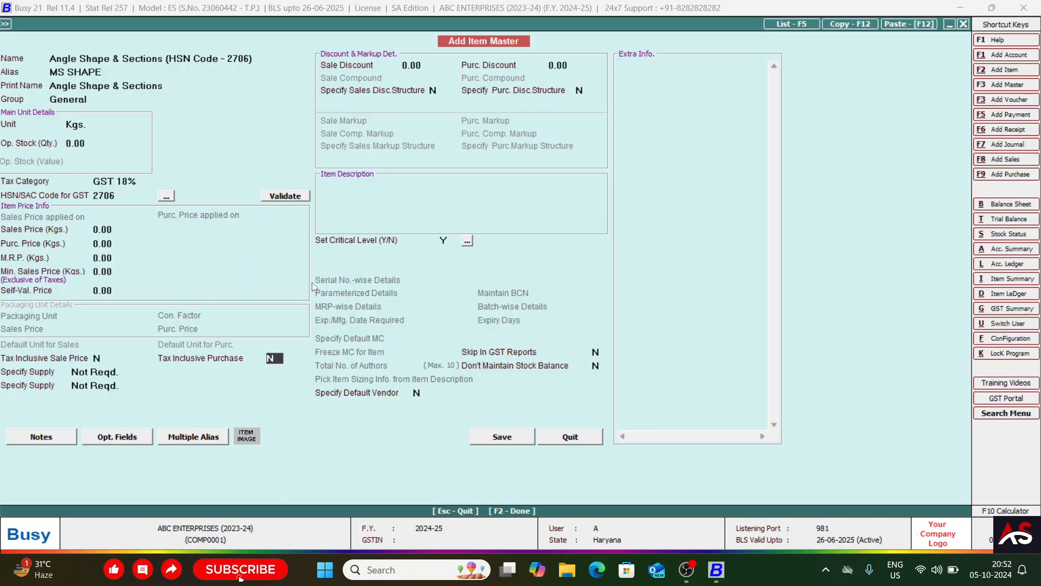
pyautogui.press('Return')
pyautogui.press('Return')
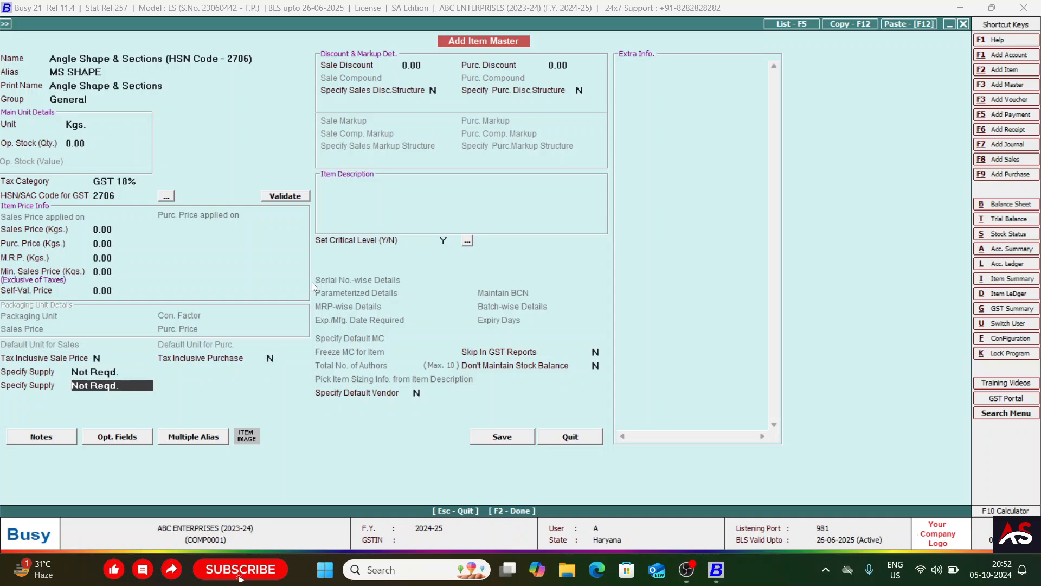
# Step: Set the second Specify Supply option to Specify Here
pyautogui.press('Down')
pyautogui.press('Down')
pyautogui.press('Up')
pyautogui.press('Return')
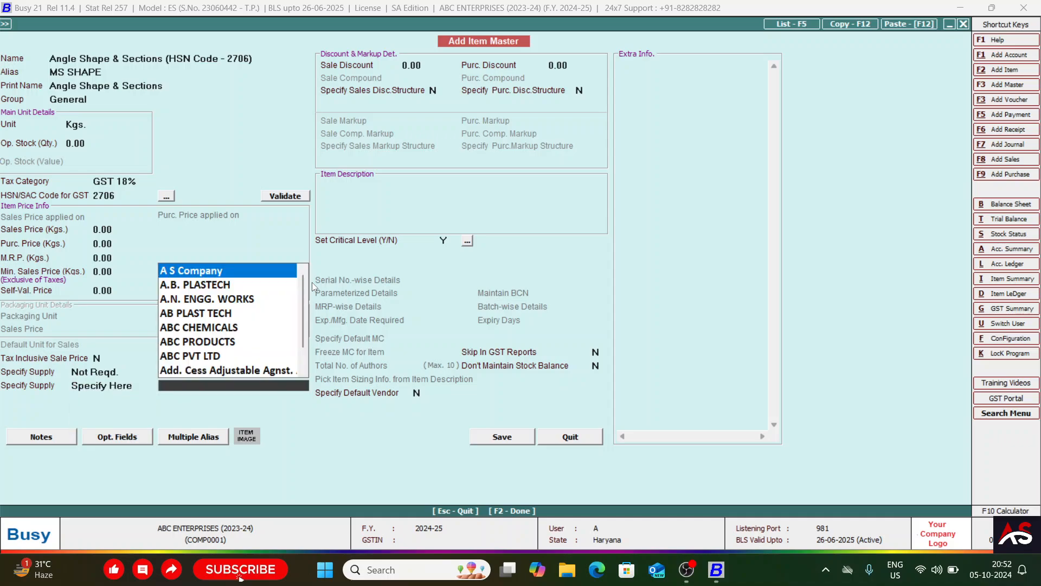
# Step: Look through the accounts offered for the second Specify Supply option
pyautogui.press('Down')
pyautogui.press('Down')
pyautogui.press('Down')
pyautogui.press('Down')
pyautogui.press('Down')
pyautogui.press('Down')
pyautogui.press('Down')
pyautogui.press('Down')
pyautogui.press('Down')
pyautogui.press('Down')
pyautogui.press('Down')
pyautogui.press('Down')
pyautogui.press('Down')
pyautogui.press('Down')
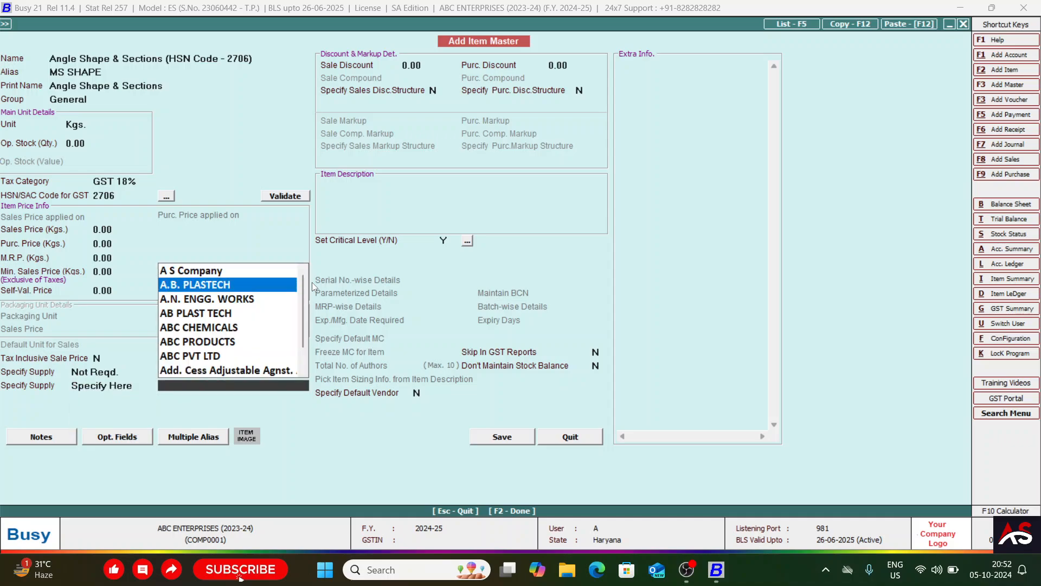
pyautogui.press('Down')
pyautogui.press('Down')
pyautogui.press('Down')
pyautogui.press('Down')
pyautogui.press('Down')
pyautogui.press('Down')
pyautogui.press('Down')
pyautogui.press('Down')
pyautogui.press('Down')
pyautogui.press('Down')
pyautogui.press('Down')
pyautogui.press('Down')
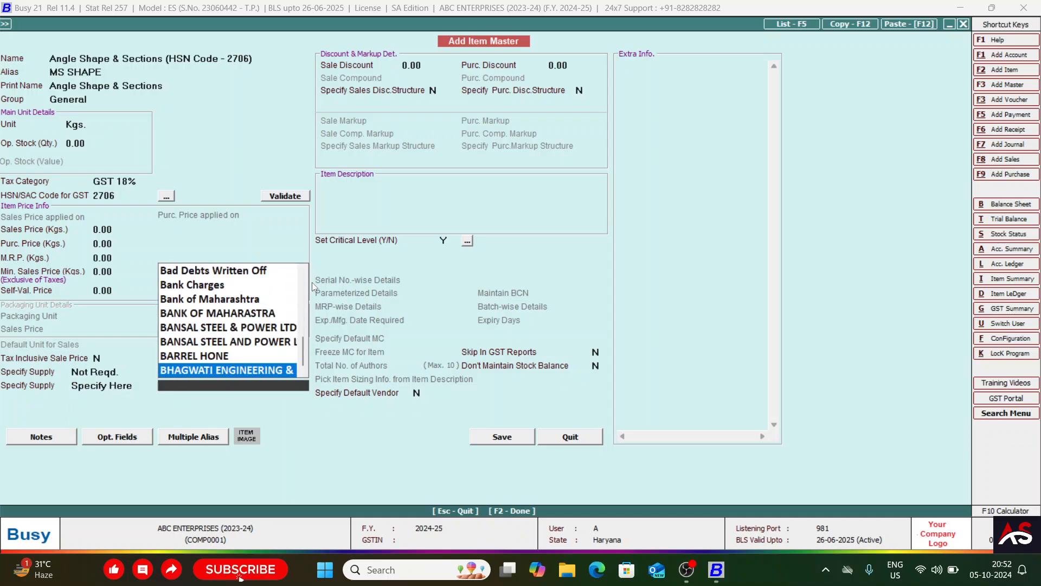
# Step: Search the second Specify Supply account list for "fix" and "fi", and leave it without choosing an account
pyautogui.write('fix')
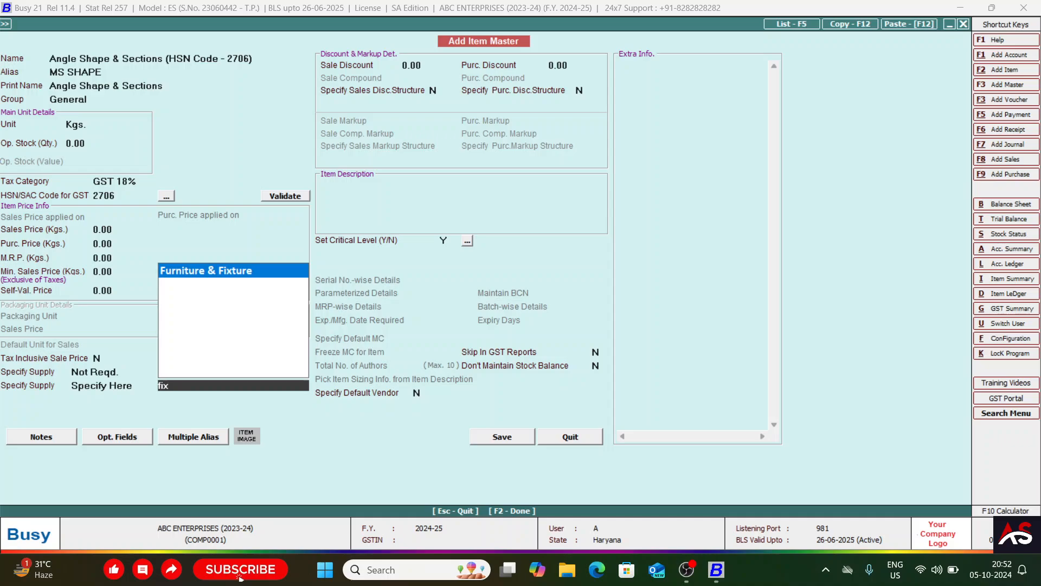
pyautogui.press('BackSpace')
pyautogui.press('BackSpace')
pyautogui.write('ix')
pyautogui.press('BackSpace')
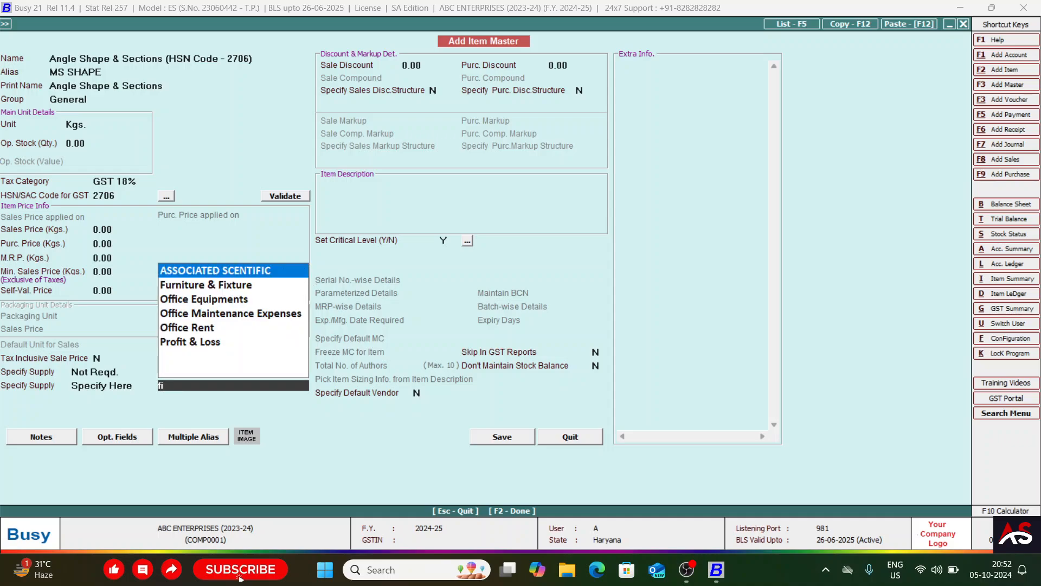
pyautogui.press('BackSpace')
pyautogui.write('o')
pyautogui.press('BackSpace')
pyautogui.press('BackSpace')
pyautogui.press('BackSpace')
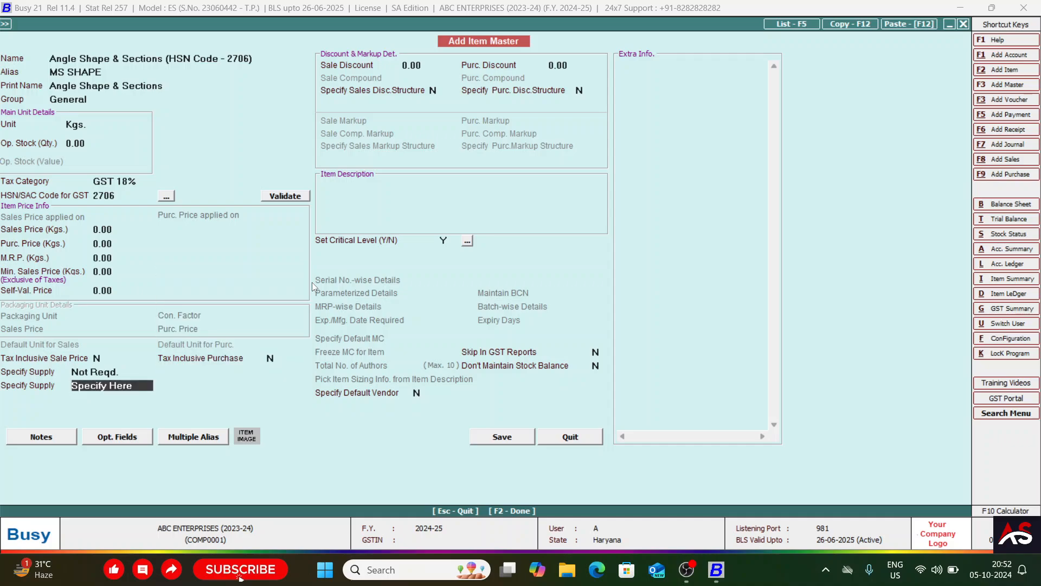
# Step: Choose Office Maintenance Expenses as the account for the second Specify Supply option
pyautogui.write('offic')
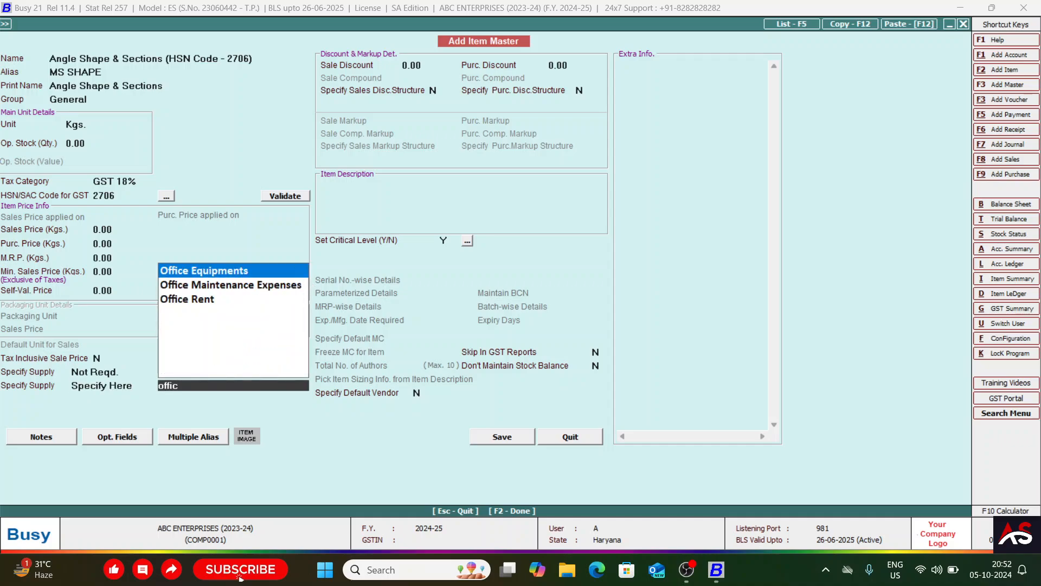
pyautogui.press('Down')
pyautogui.press('Return')
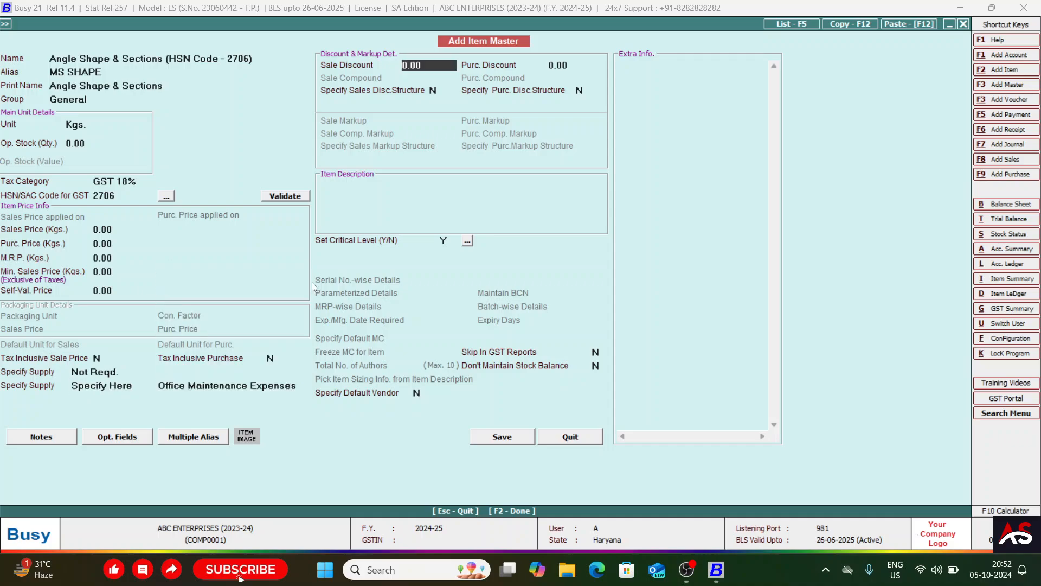
# Step: Return the second Specify Supply option to Not Reqd., dropping its account, and go back to the first Specify Supply option
pyautogui.press('Up')
pyautogui.press('Up')
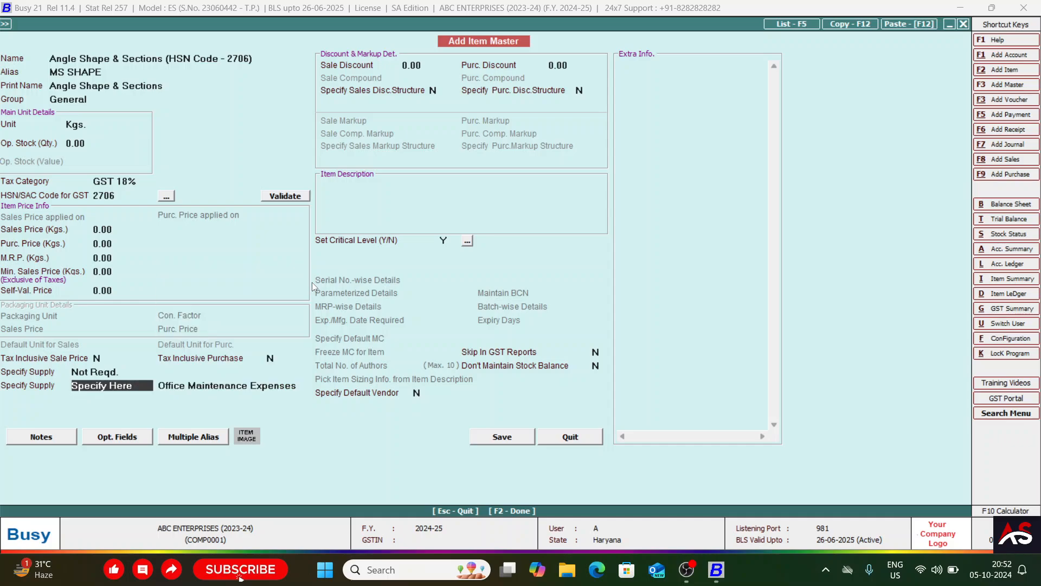
pyautogui.press('Up')
pyautogui.press('Return')
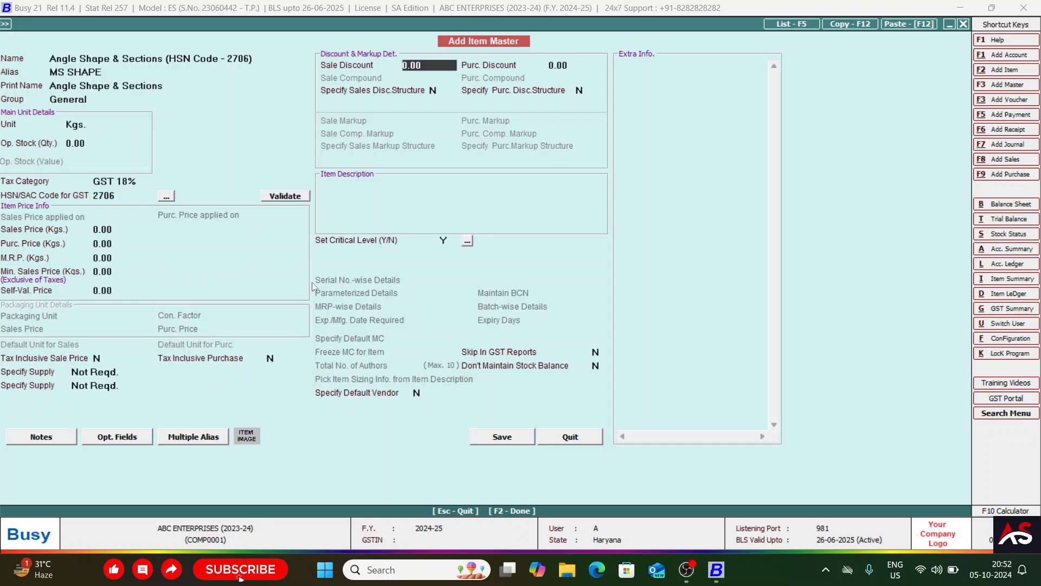
pyautogui.press('Up')
pyautogui.press('Up')
pyautogui.press('Up')
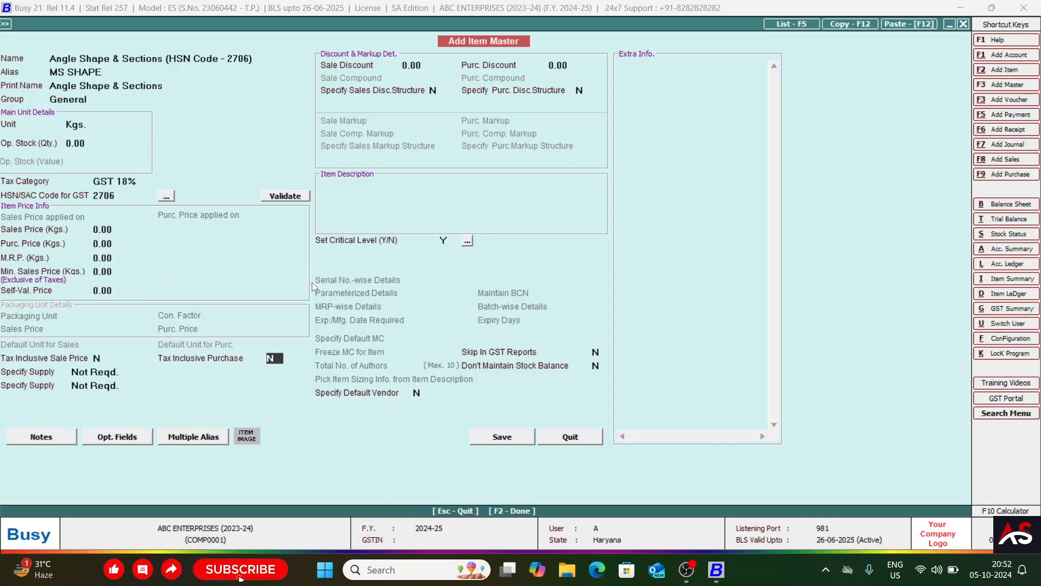
pyautogui.press('Return')
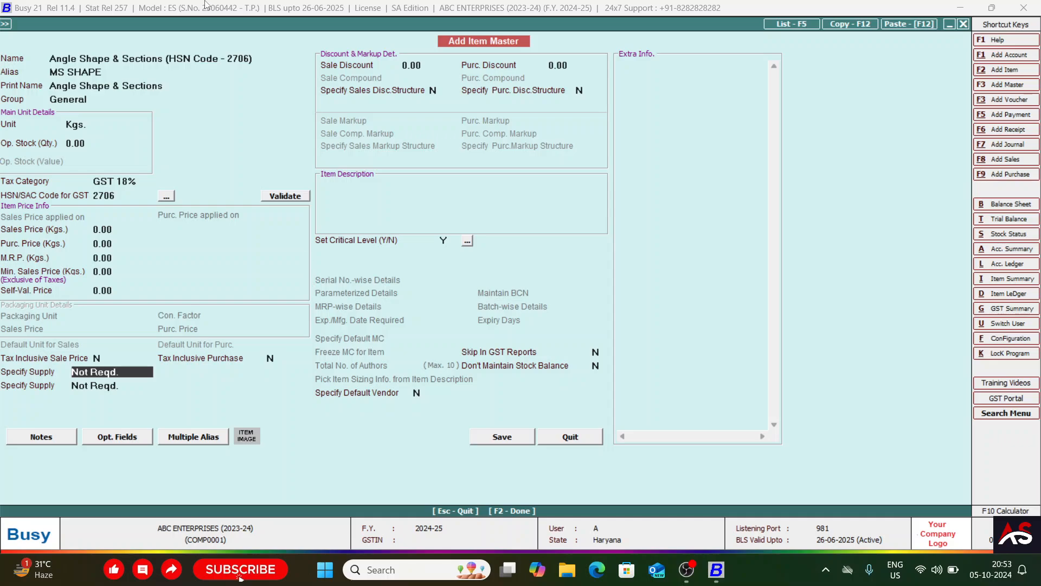
# Step: Set the first Specify Supply option to Specify Here with the Office Maintenance Expenses account
pyautogui.click(140, 58)
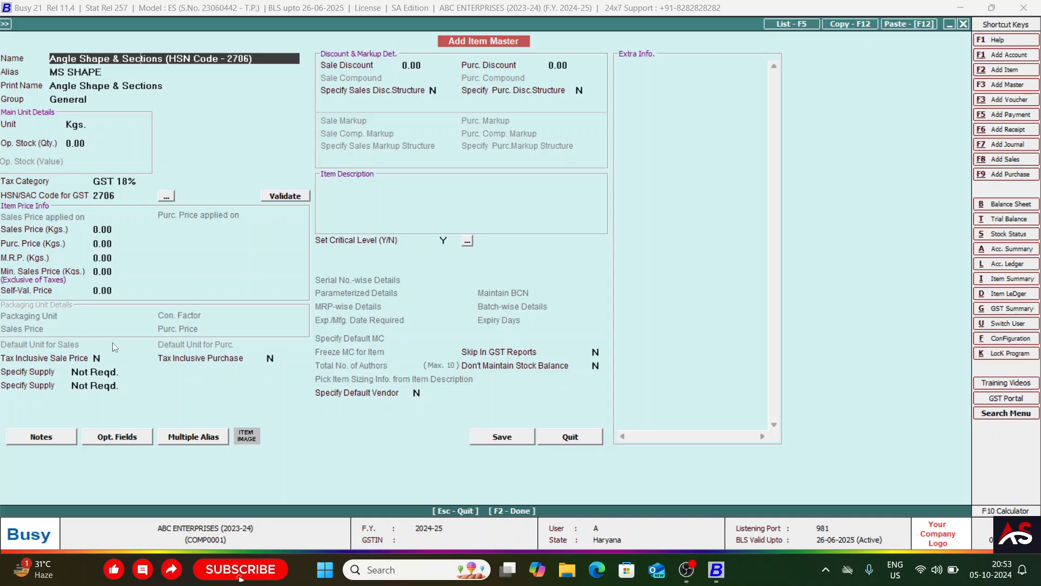
pyautogui.doubleClick(105, 383)
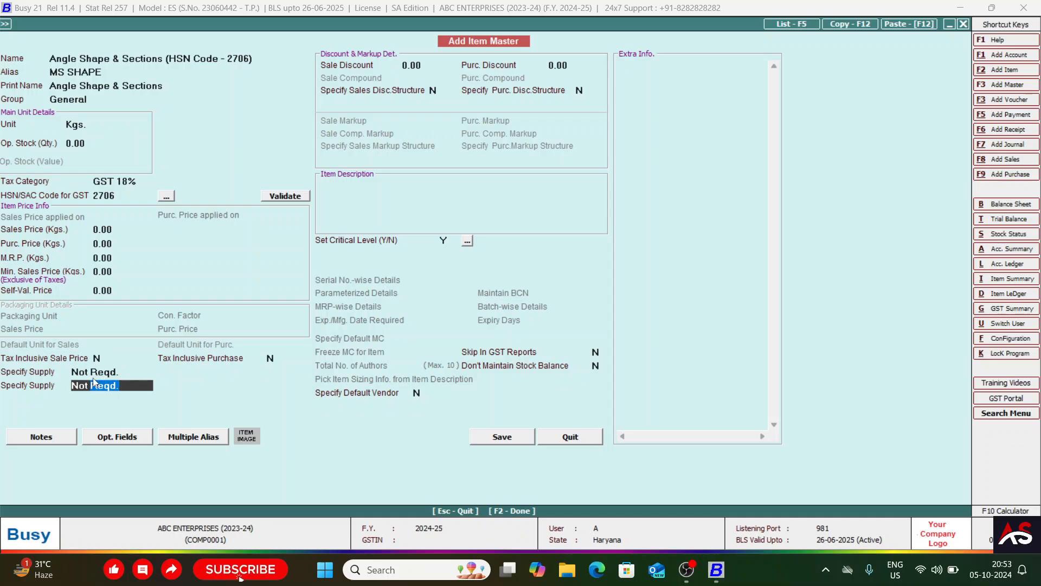
pyautogui.click(100, 373)
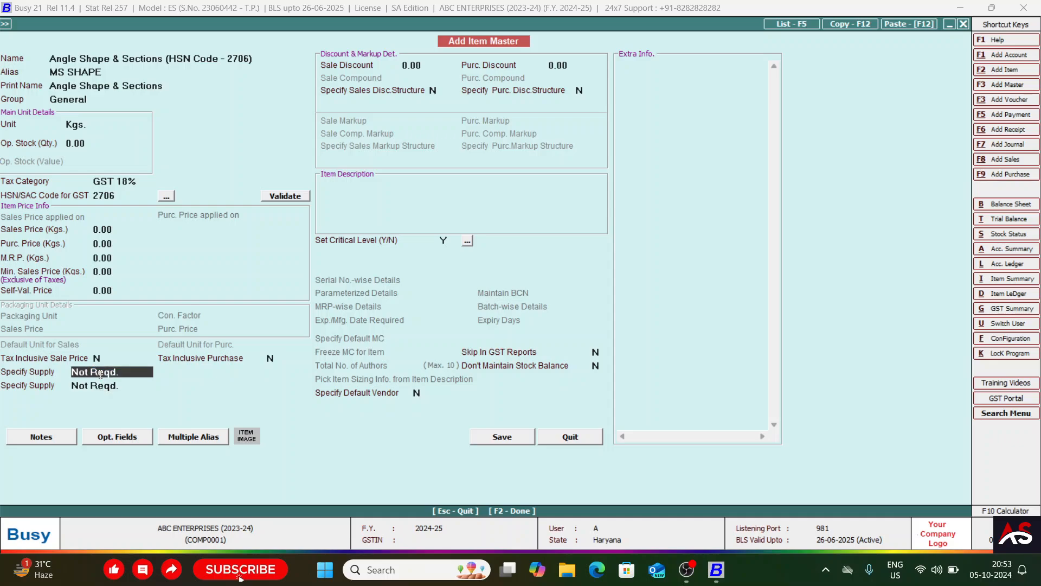
pyautogui.press('space')
pyautogui.press('Down')
pyautogui.press('Return')
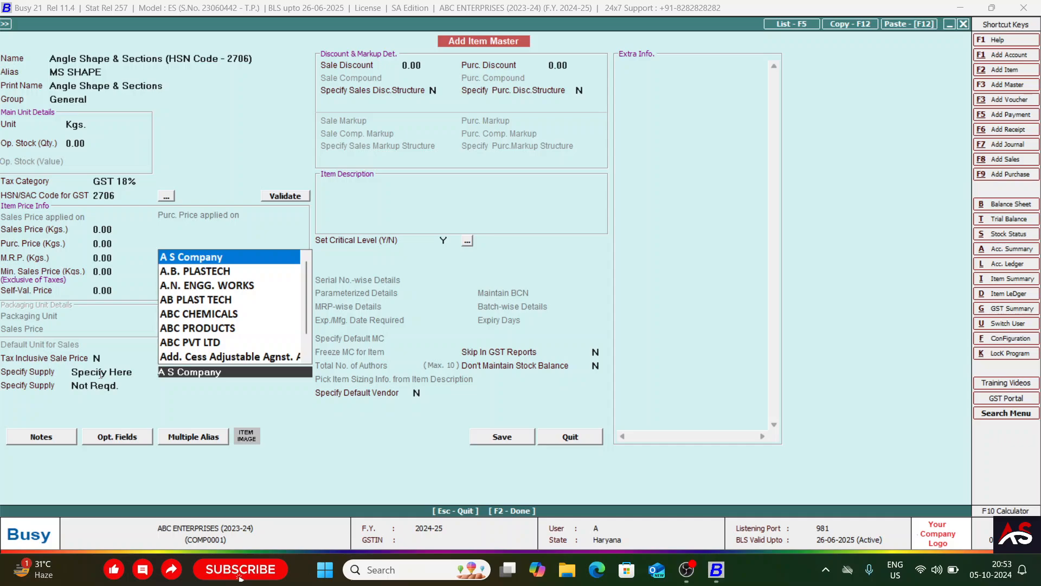
pyautogui.write('o')
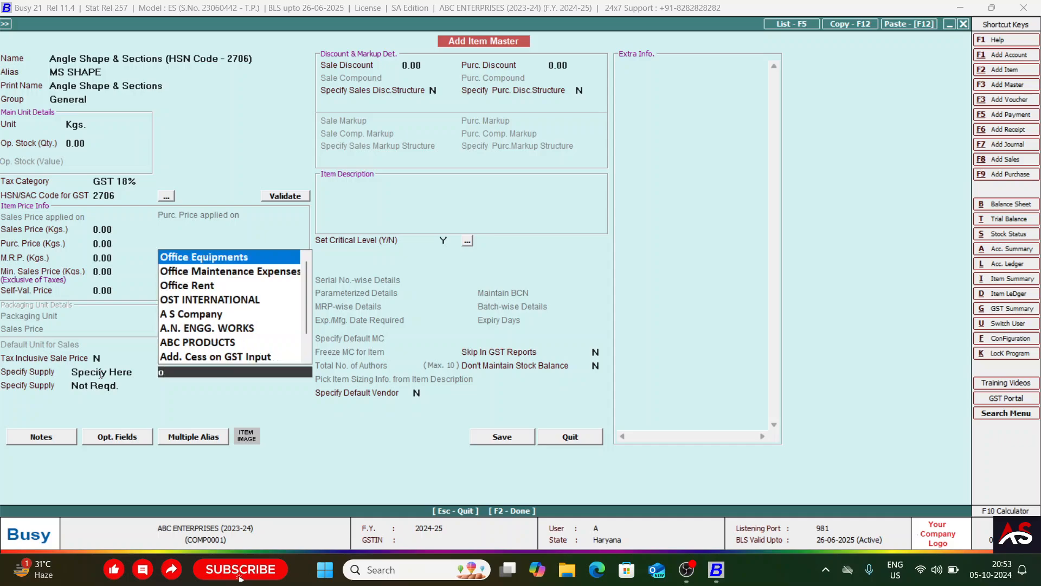
pyautogui.press('Down')
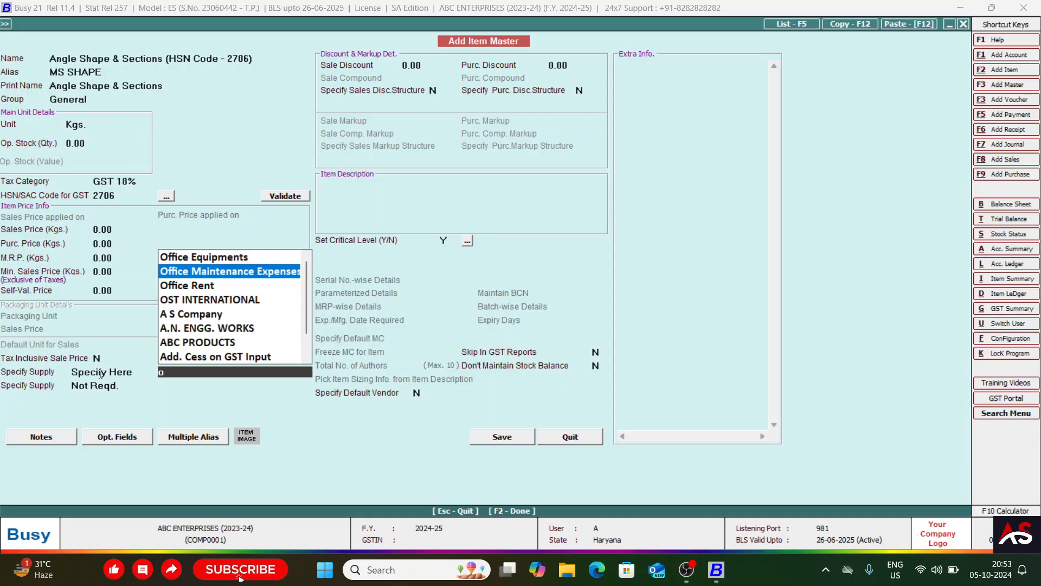
pyautogui.press('Return')
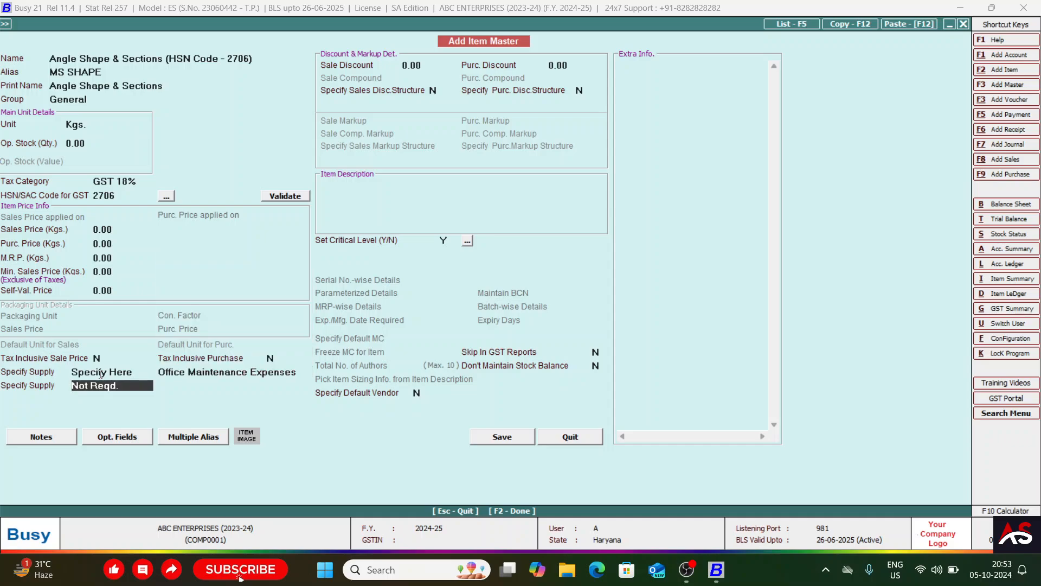
# Step: Set the second Specify Supply option to Specify Here with the Office Maintenance Expenses account
pyautogui.press('Down')
pyautogui.press('Return')
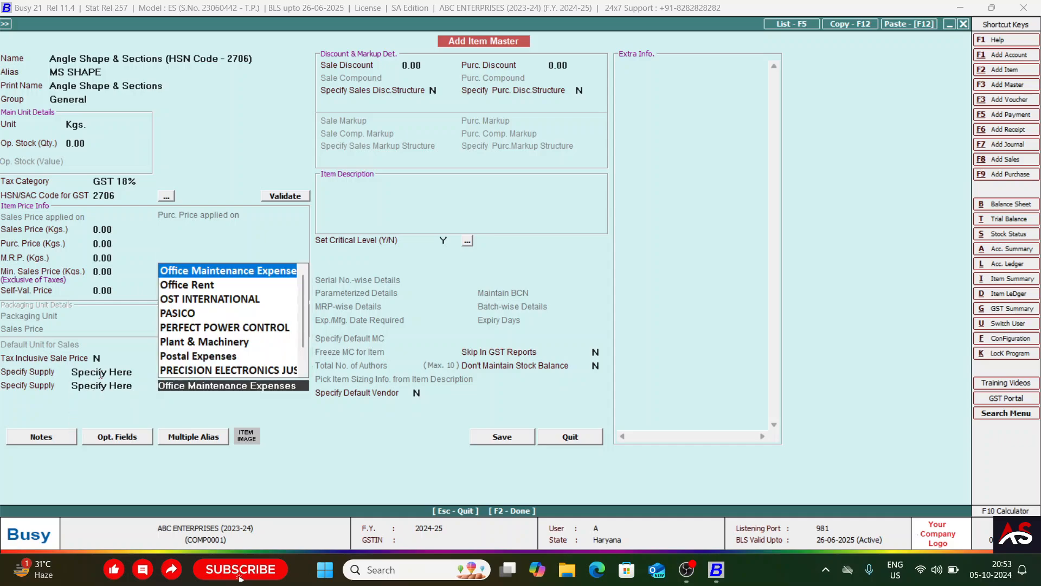
pyautogui.press('Up')
pyautogui.press('Up')
pyautogui.press('Up')
pyautogui.press('Up')
# Step: Clear the account of the first Specify Supply option and choose A S Company instead
pyautogui.press('Return')
pyautogui.press('BackSpace')
pyautogui.press('Down')
pyautogui.press('Down')
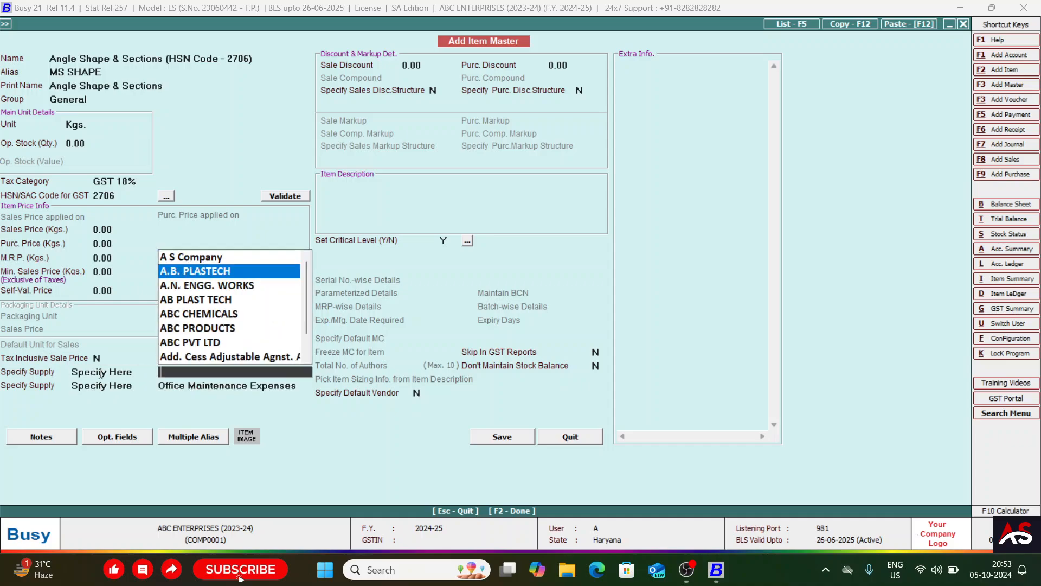
pyautogui.press('Up')
pyautogui.press('Up')
pyautogui.press('Escape')
pyautogui.press('Return')
pyautogui.press('Return')
pyautogui.press('Return')
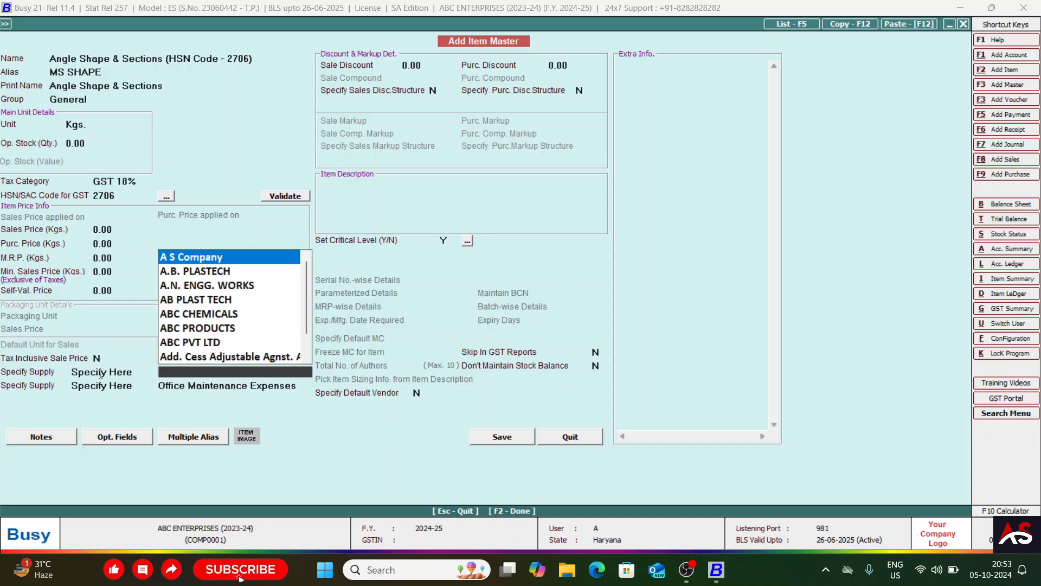
pyautogui.press('Escape')
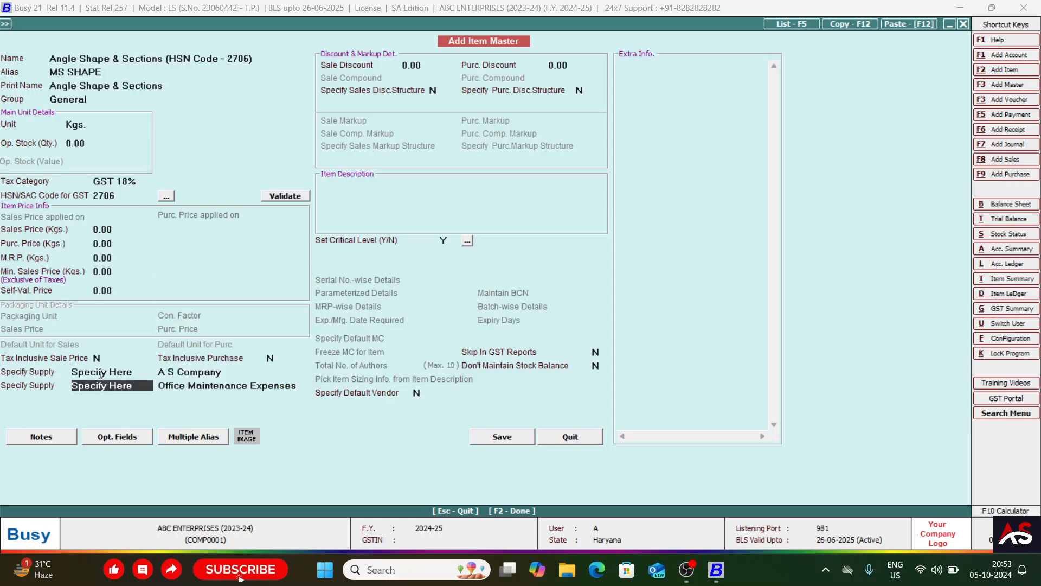
# Step: Return the second Specify Supply option to Not Reqd., dropping its Office Maintenance Expenses account
pyautogui.press('space')
pyautogui.press('Return')
pyautogui.press('Escape')
pyautogui.press('Escape')
pyautogui.press('Escape')
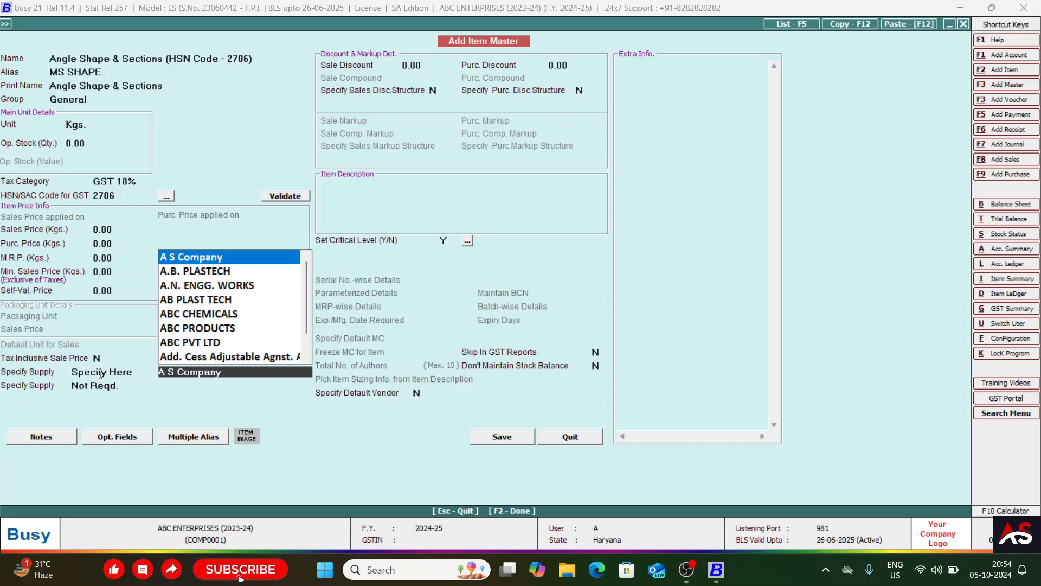
# Step: Return the first Specify Supply option to Not Reqd. and continue to the Sale Discount field
pyautogui.press('space')
pyautogui.press('Return')
pyautogui.press('Escape')
pyautogui.press('Escape')
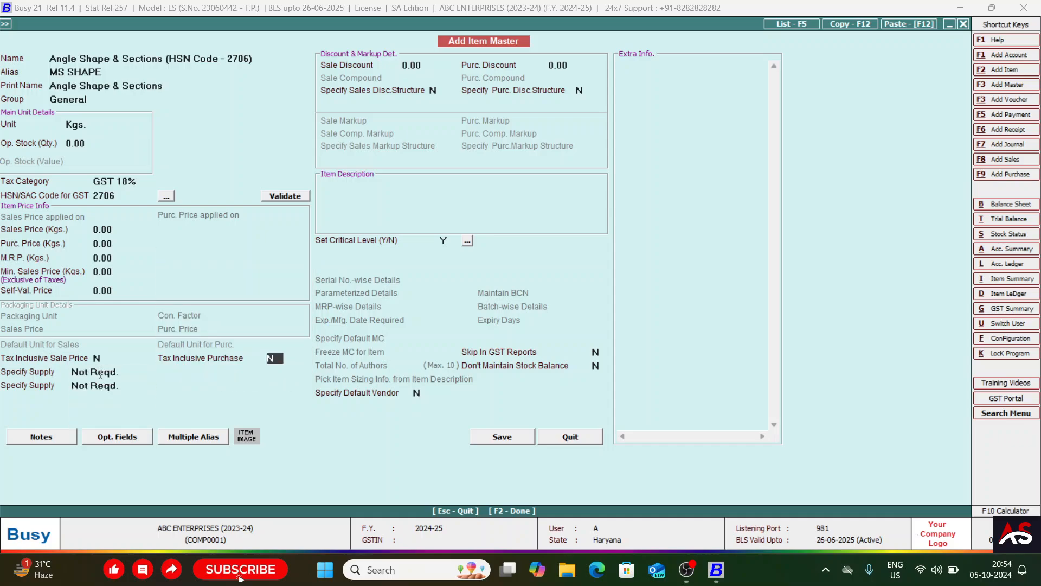
pyautogui.press('Return')
pyautogui.press('Escape')
pyautogui.press('Return')
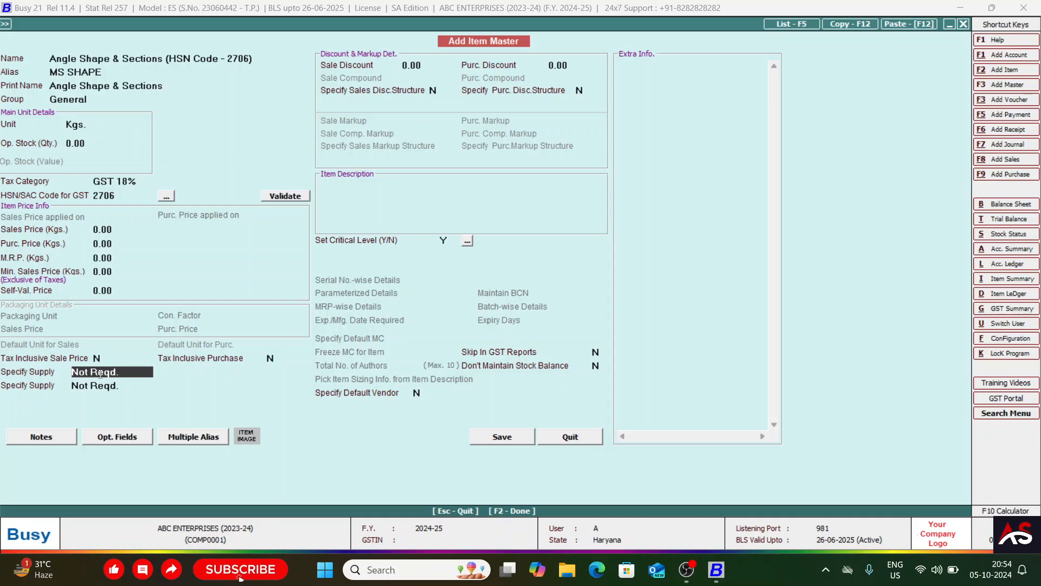
pyautogui.press('Return')
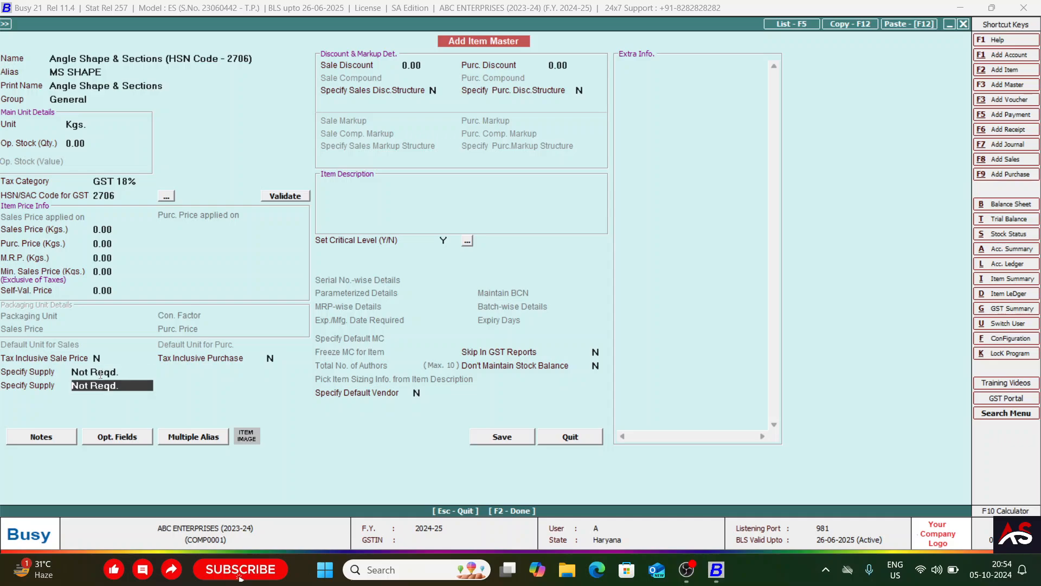
pyautogui.press('Return')
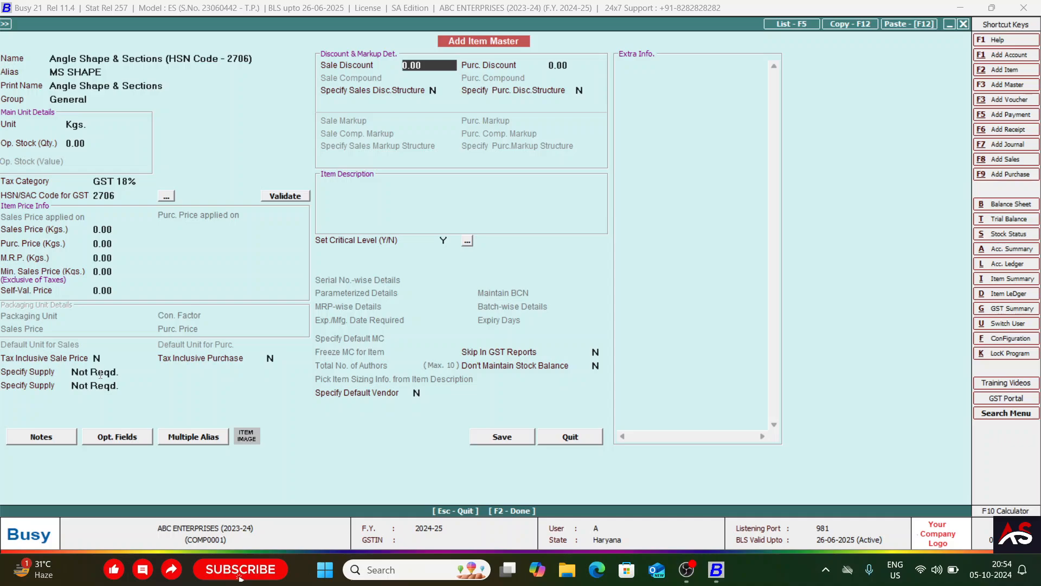
# Step: Set Sale Discount to 2.00 and Purc. Discount to 5.00
pyautogui.write('2')
pyautogui.press('Return')
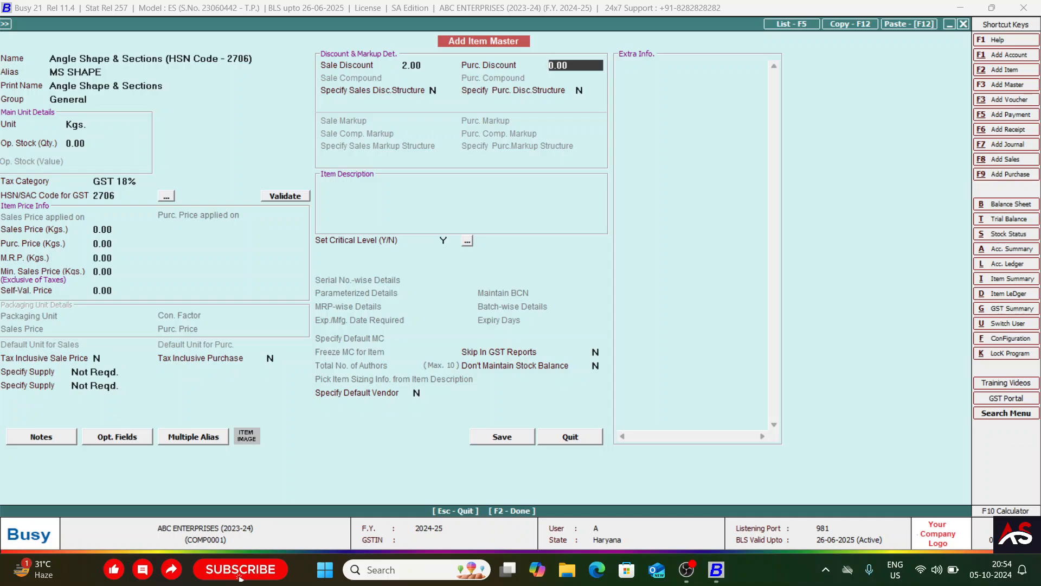
pyautogui.press('BackSpace')
pyautogui.write('5')
pyautogui.press('Return')
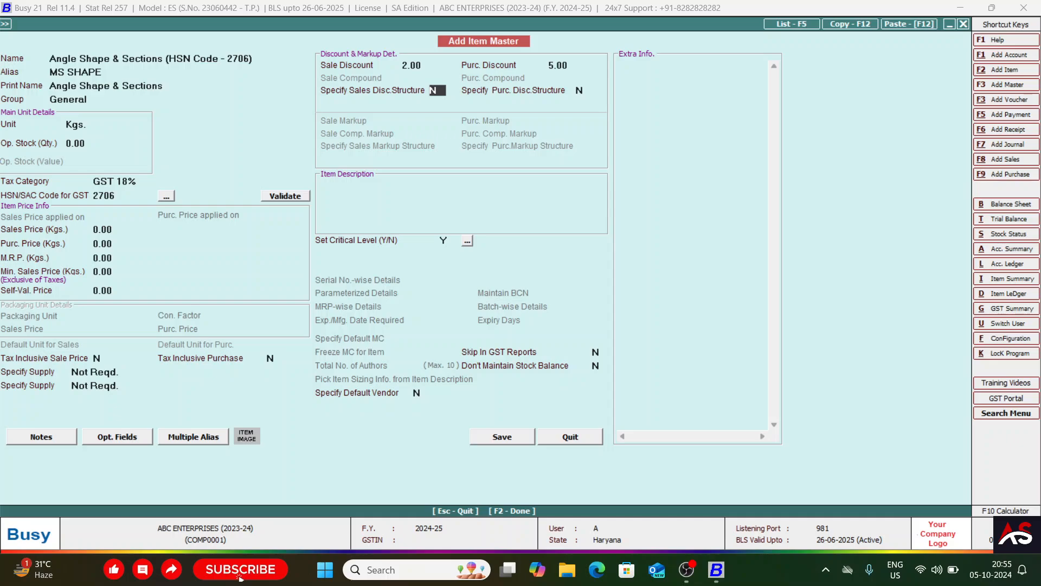
# Step: Reset both Sale Discount and Purc. Discount to 0.00
pyautogui.hotkey('shift', 'Tab')
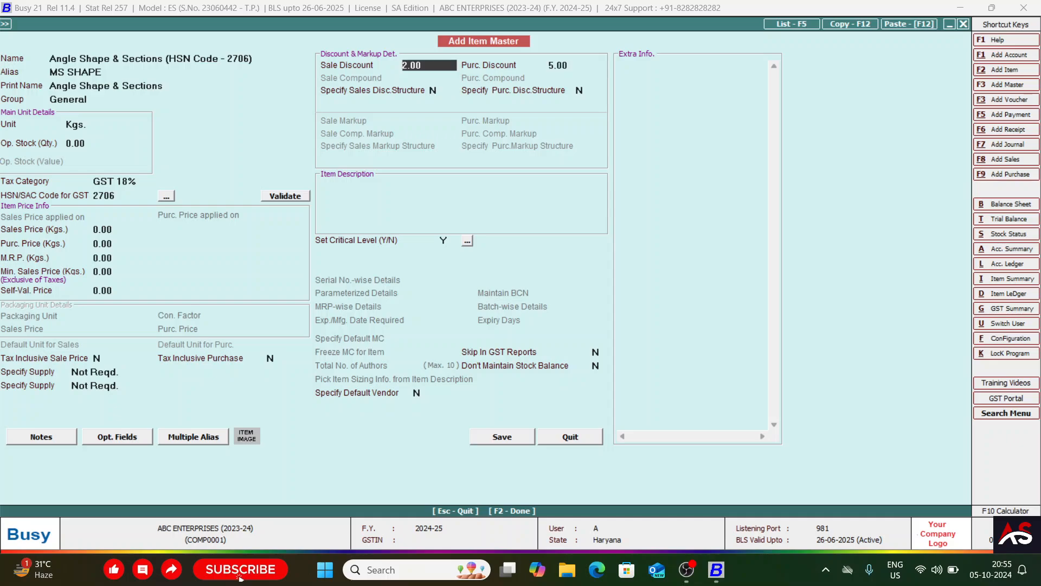
pyautogui.write('0')
pyautogui.press('Return')
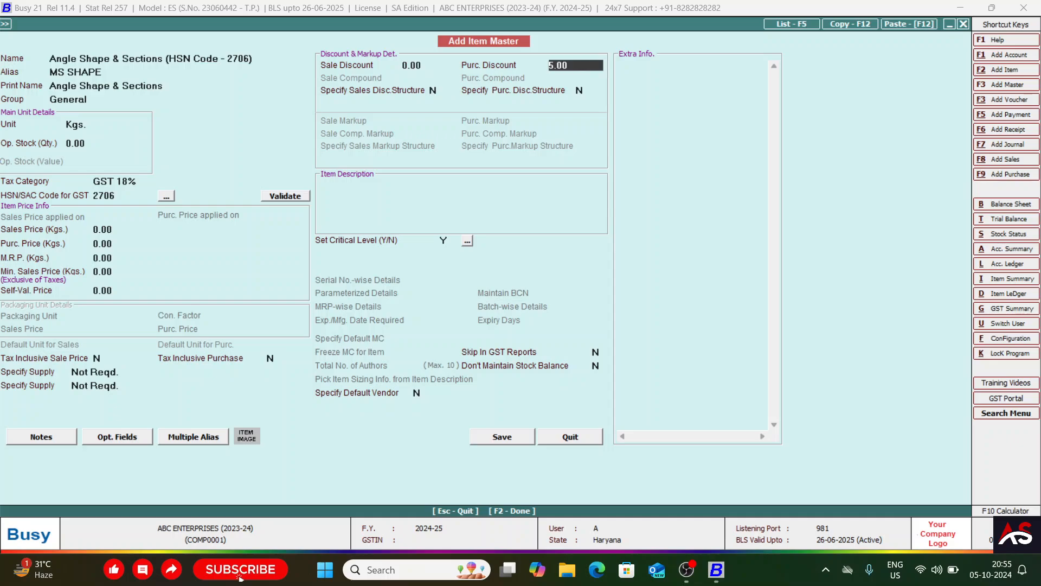
pyautogui.write('0')
pyautogui.press('Return')
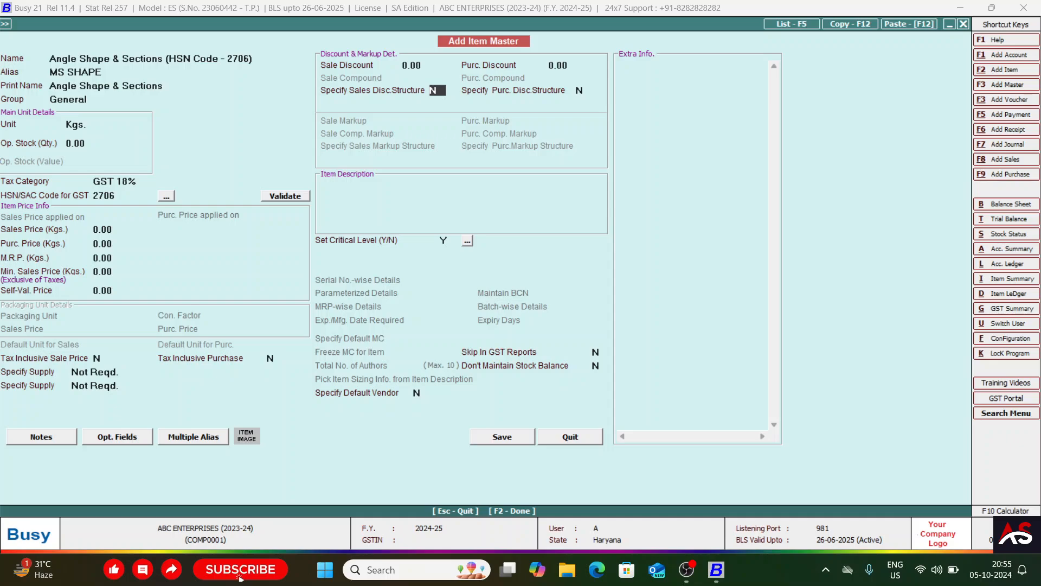
# Step: Set Specify Sales Disc.Structure to Y
pyautogui.write('Y')
pyautogui.press('Return')
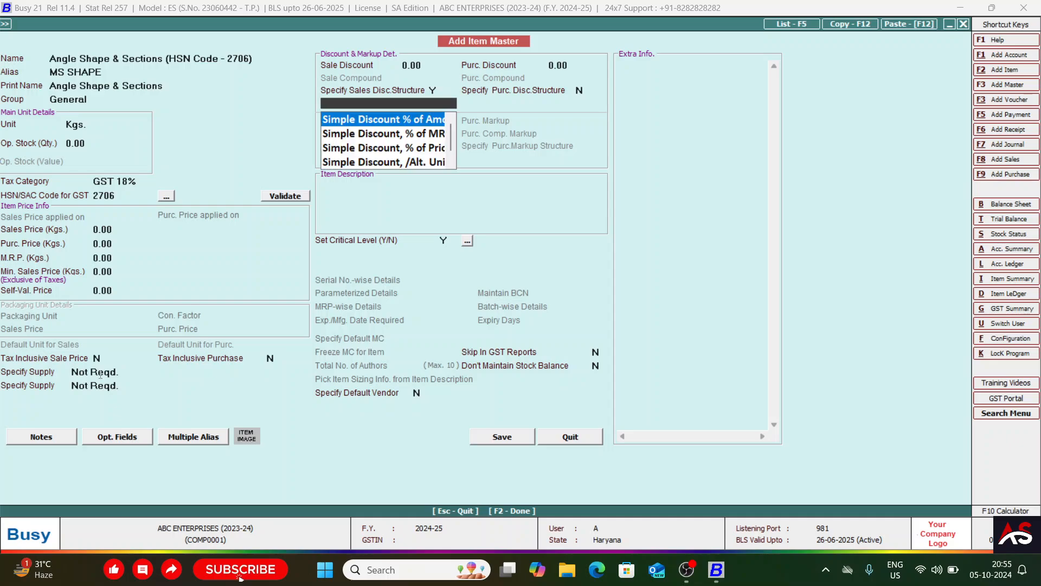
# Step: Review the available sales discount structures, from Simple Discount % of Amount through the MRP, price and unit options to Simple Discount, Absolute
pyautogui.press('Down')
pyautogui.press('Up')
pyautogui.press('Down')
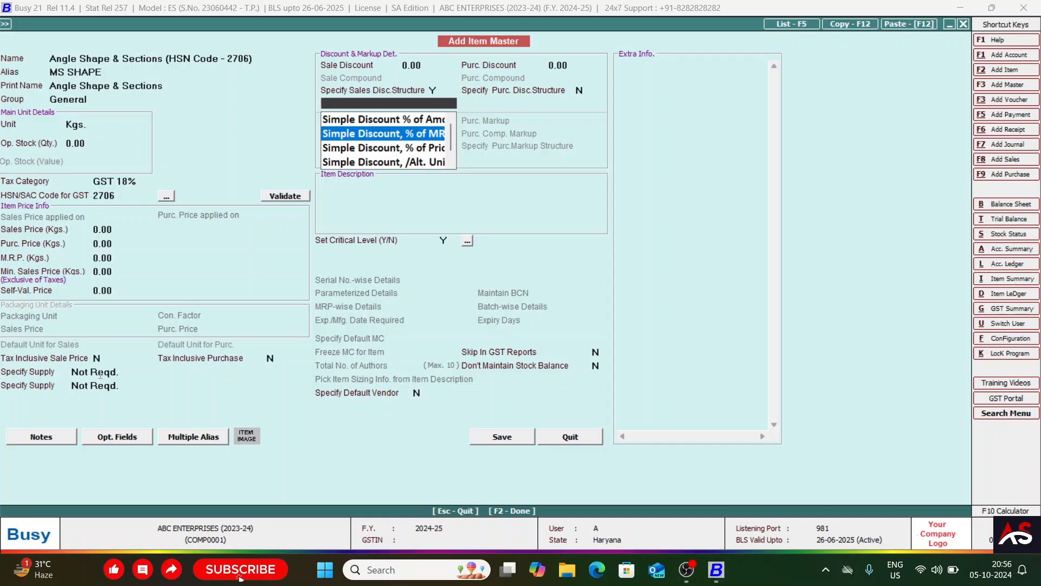
pyautogui.press('Down')
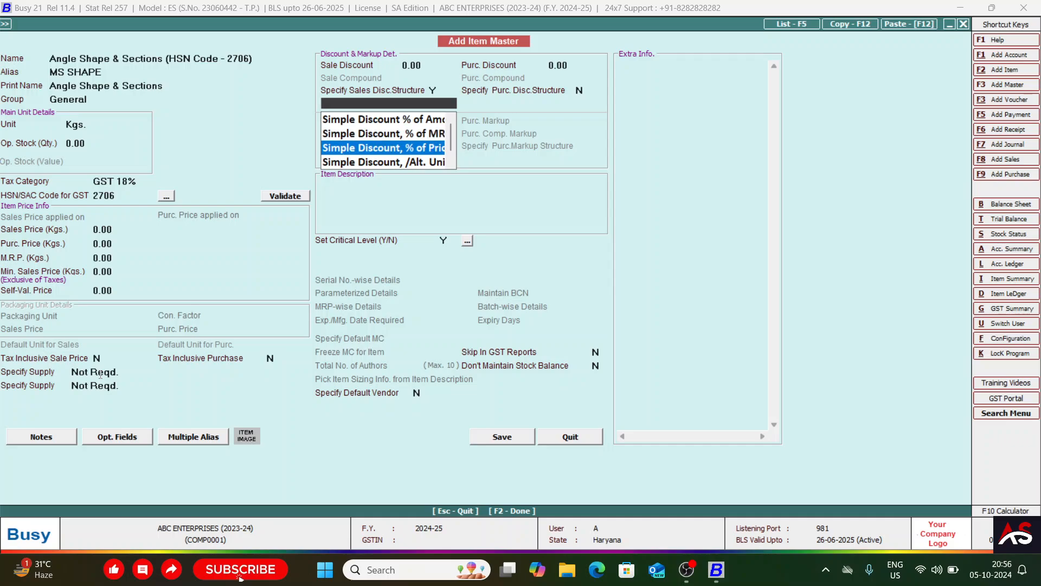
pyautogui.press('Down')
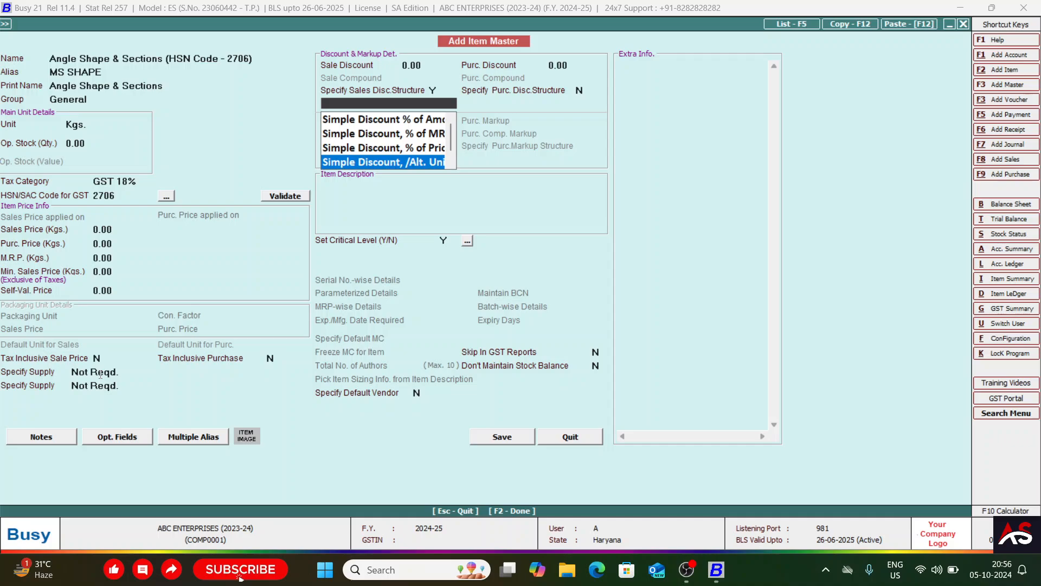
pyautogui.press('Down')
pyautogui.press('Down')
pyautogui.press('Down')
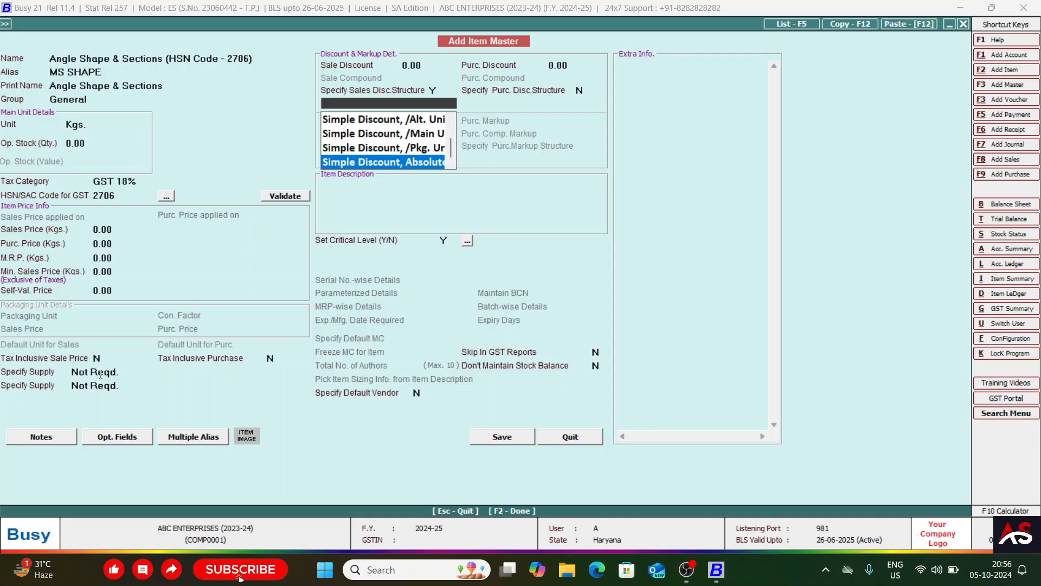
pyautogui.press('Up')
pyautogui.press('Up')
pyautogui.press('Up')
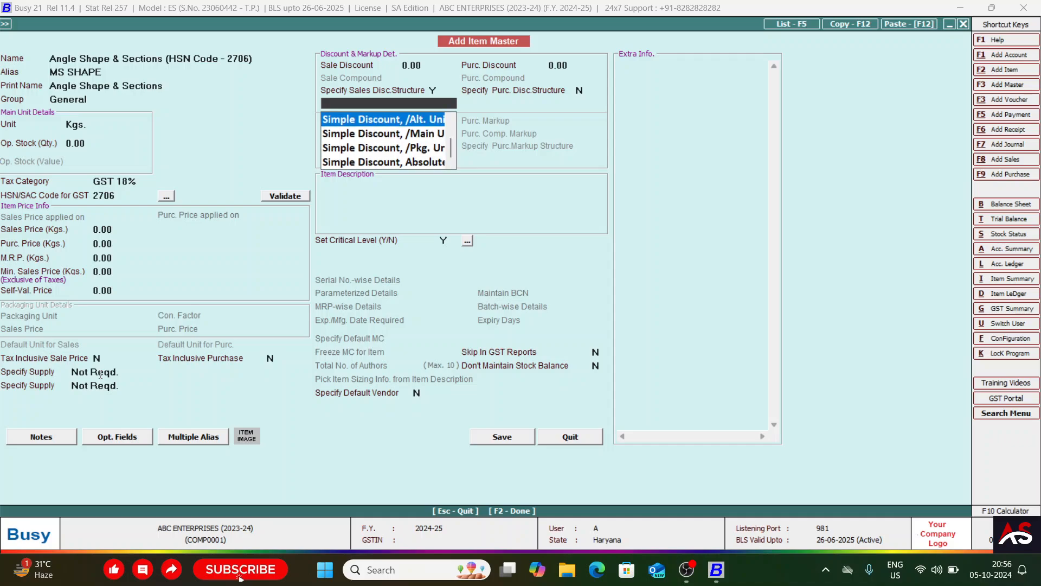
pyautogui.press('Up')
pyautogui.press('Up')
pyautogui.press('Up')
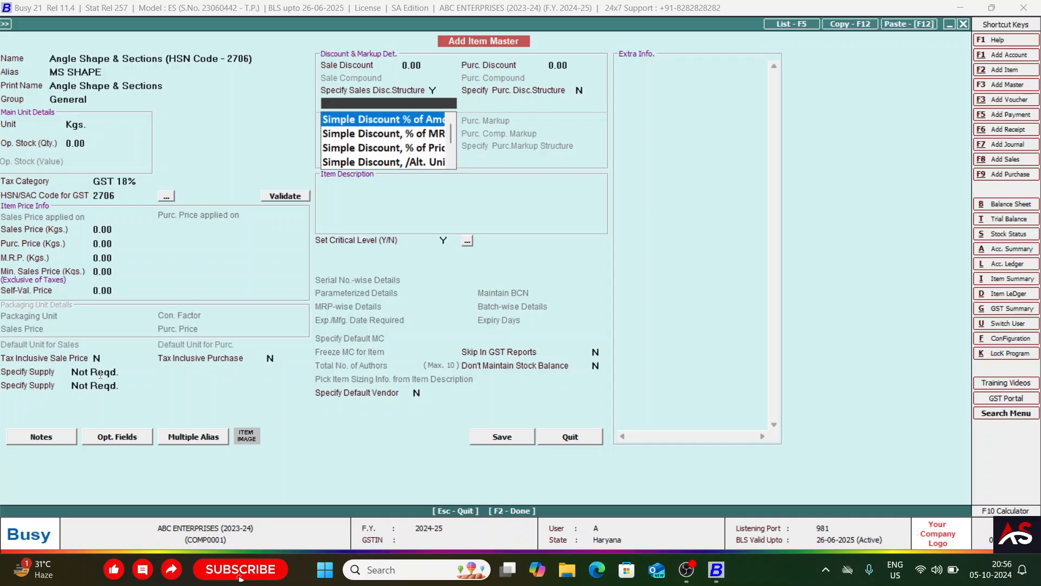
pyautogui.press('Down')
pyautogui.press('Down')
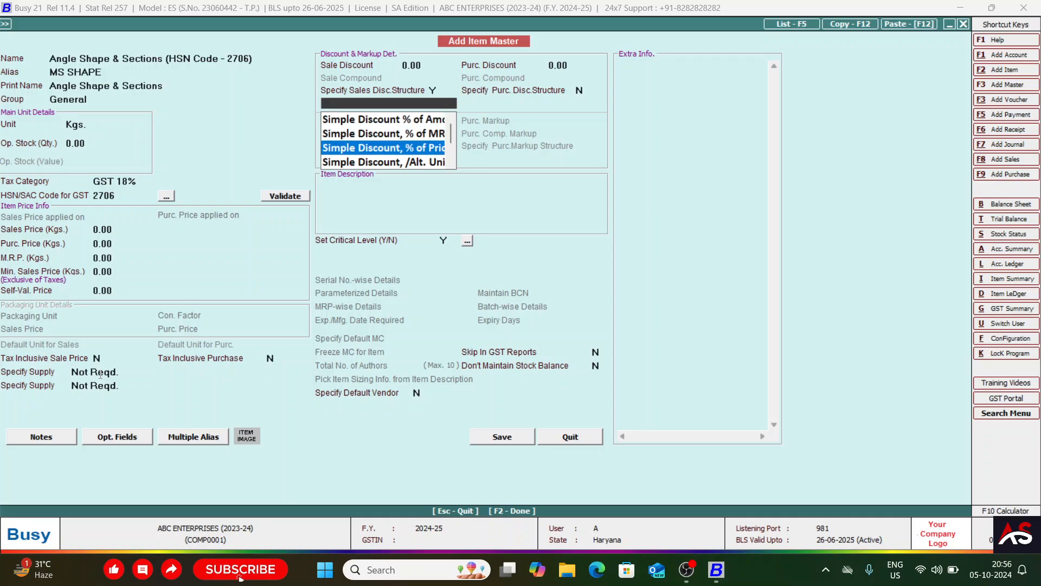
pyautogui.press('Down')
pyautogui.press('Down')
pyautogui.press('Down')
pyautogui.press('Down')
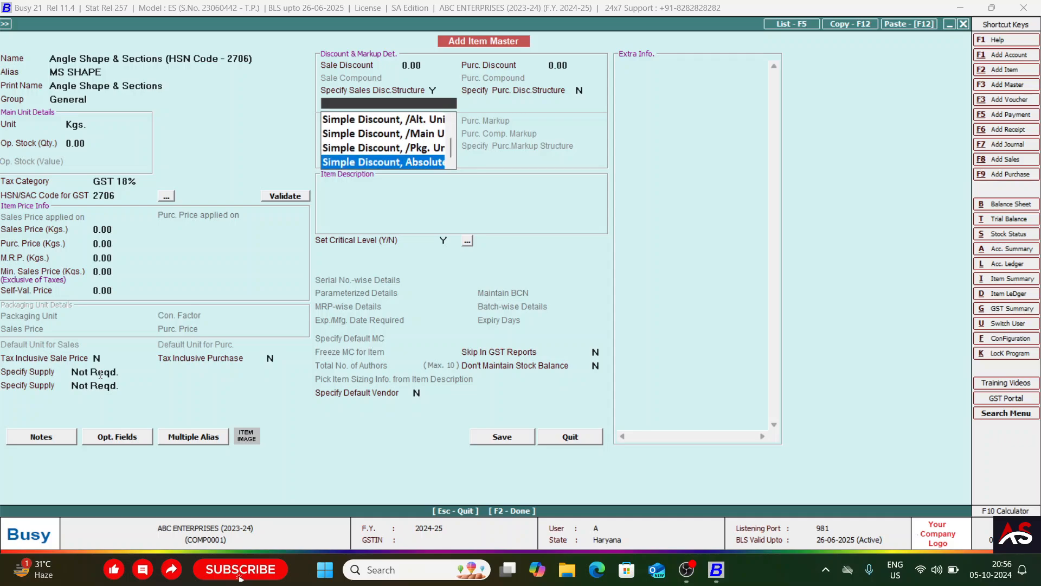
# Step: Return Specify Sales Disc.Structure to N, and switch Specify Purc. Disc.Structure to Y and back to N
pyautogui.press('Escape')
pyautogui.write('N')
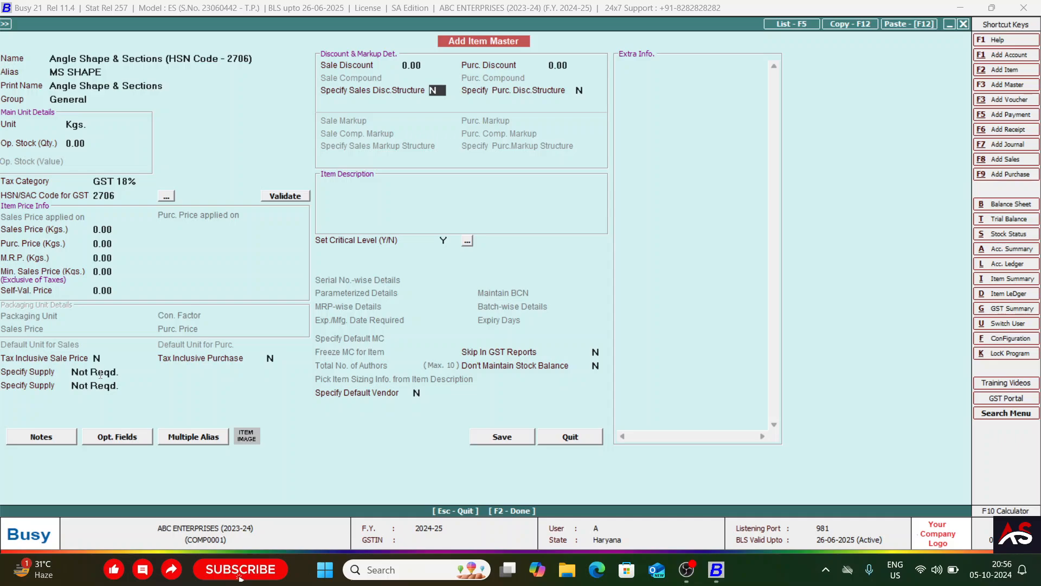
pyautogui.press('Return')
pyautogui.write('Y')
pyautogui.press('Escape')
pyautogui.write('N')
pyautogui.press('Return')
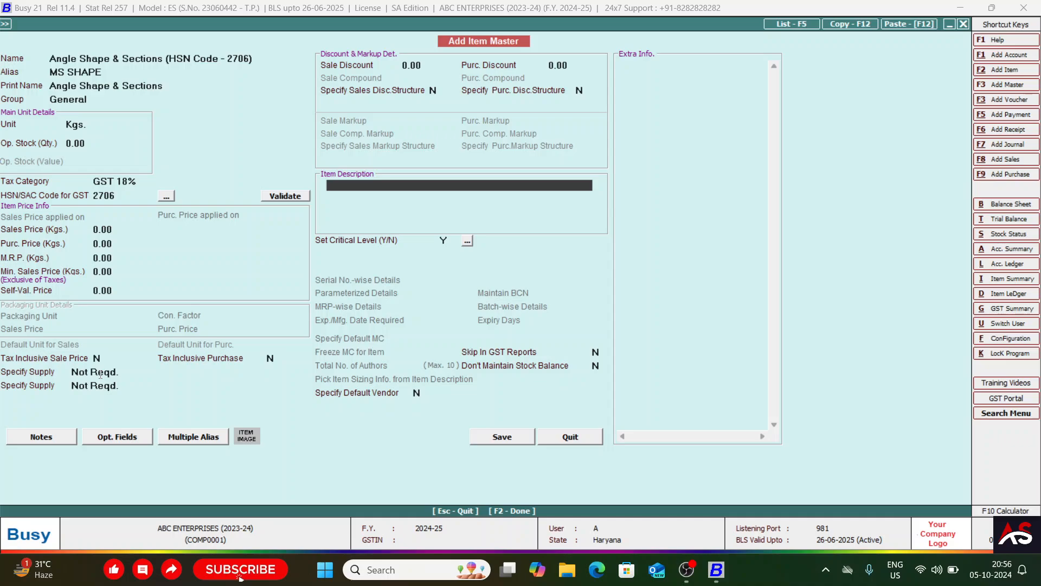
# Step: Leave the Item Description lines blank and continue to the Set Critical Level field
pyautogui.press('Return')
pyautogui.press('Return')
pyautogui.press('Return')
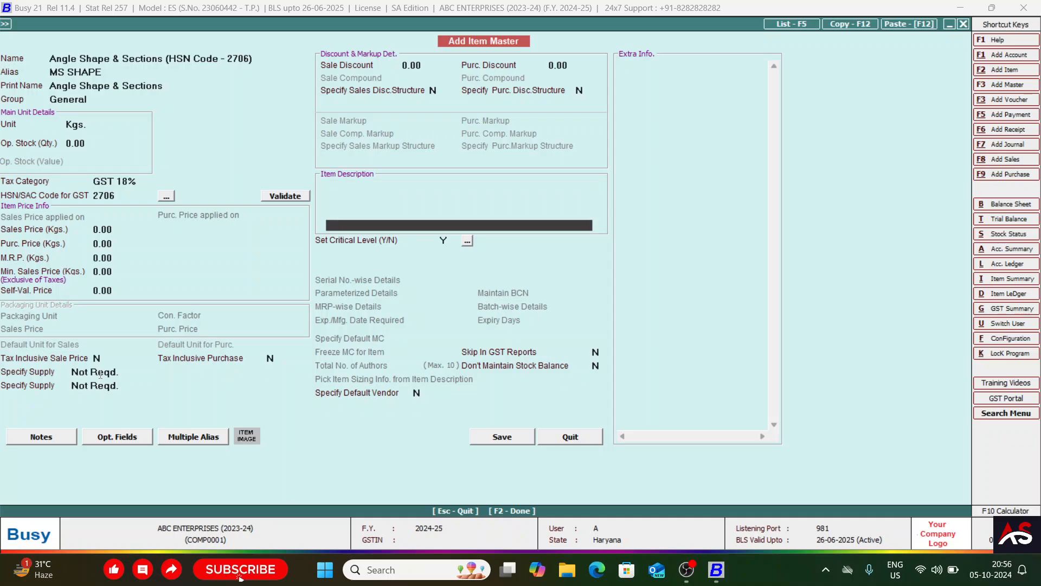
pyautogui.press('Return')
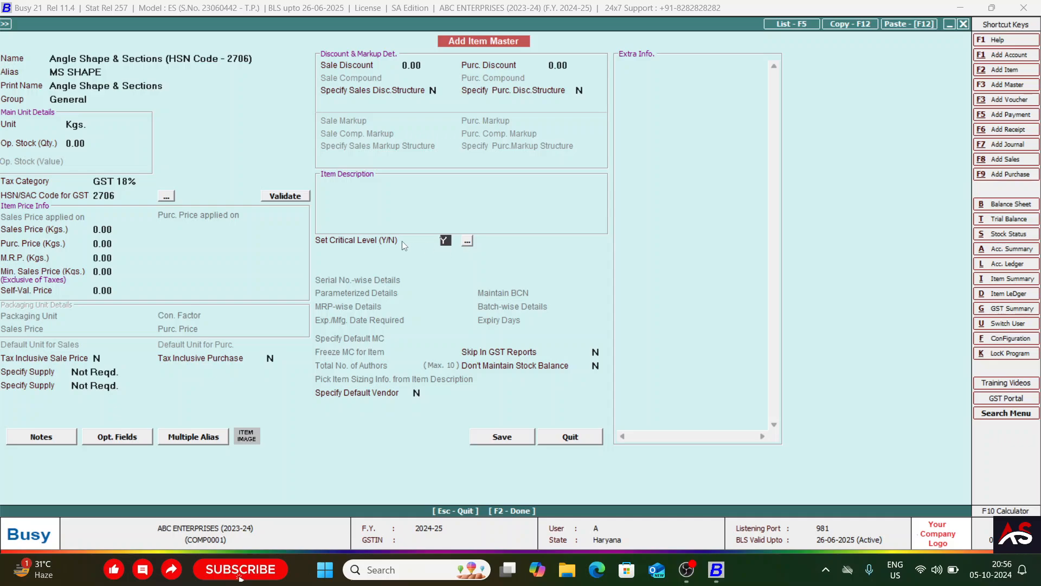
pyautogui.press('Return')
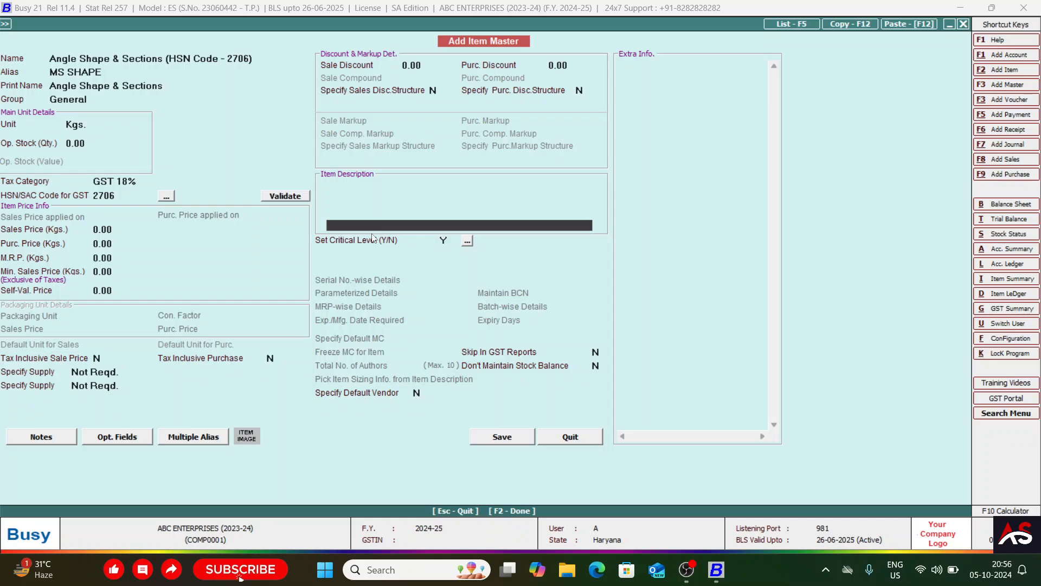
pyautogui.press('Up')
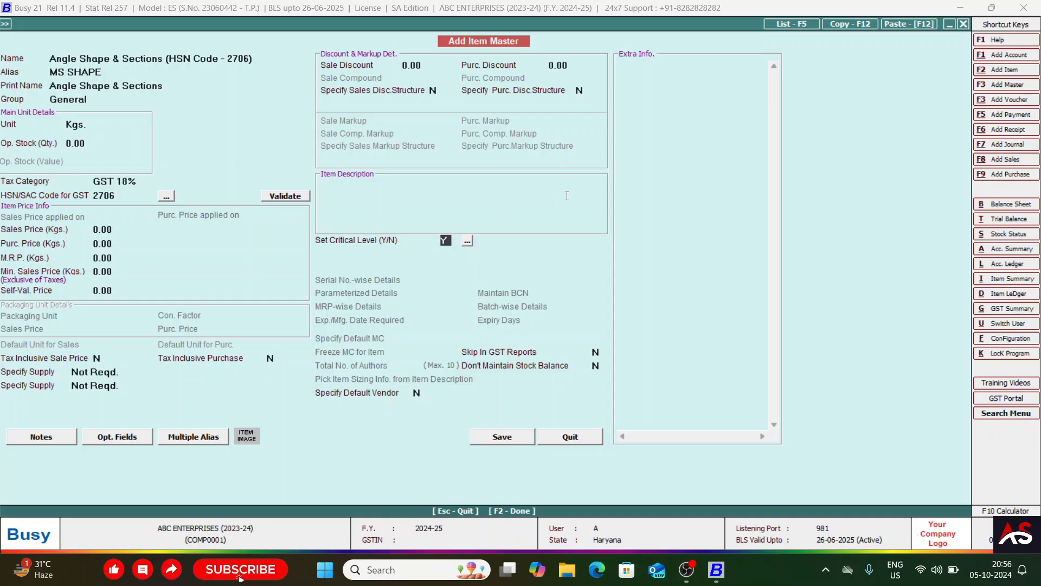
# Step: View the item's MC-wise critical level settings and close them without entering any levels
pyautogui.click(467, 241)
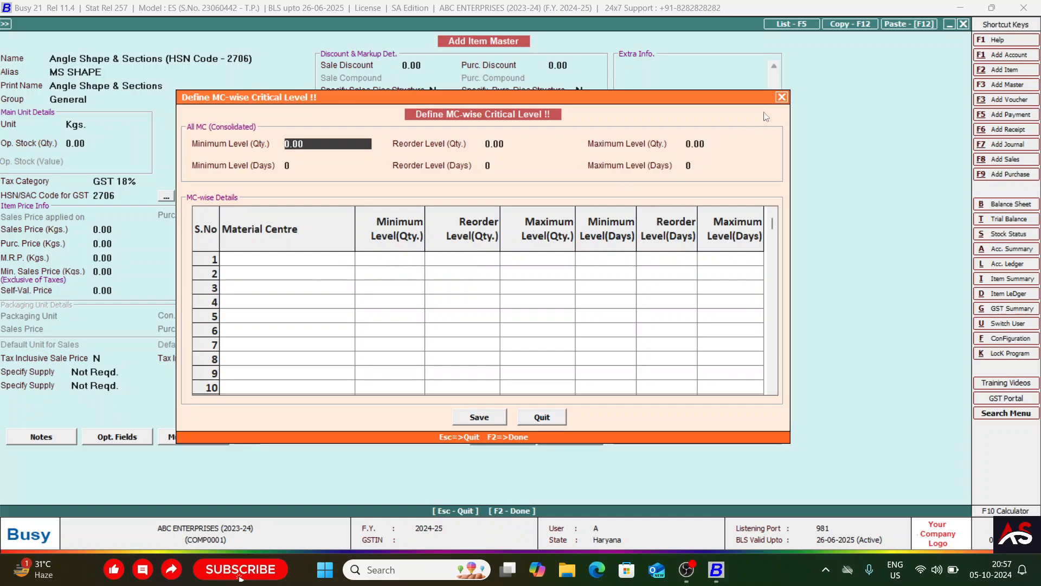
pyautogui.click(781, 97)
pyautogui.click(443, 241)
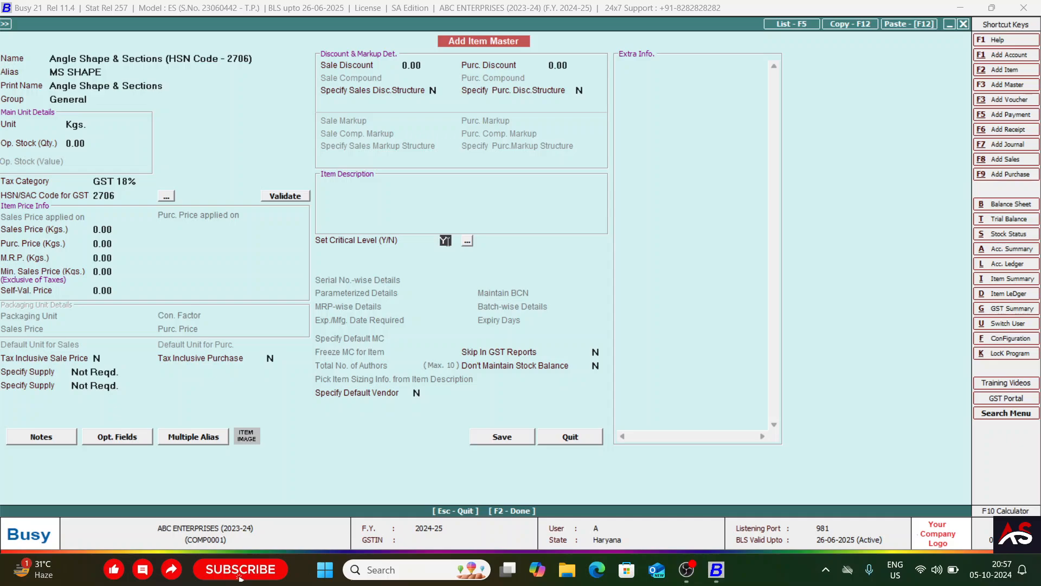
pyautogui.press('Up')
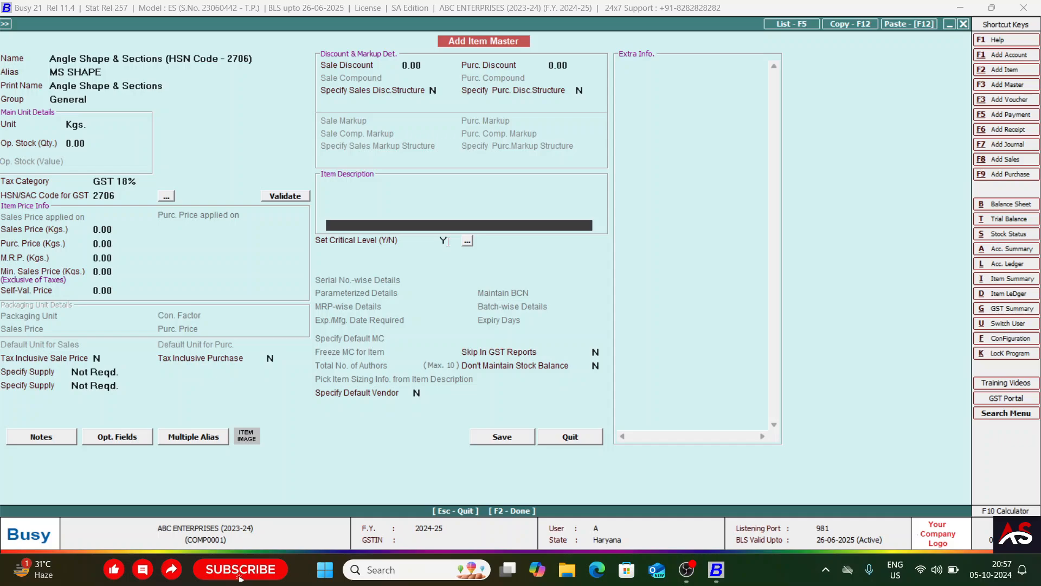
pyautogui.press('Down')
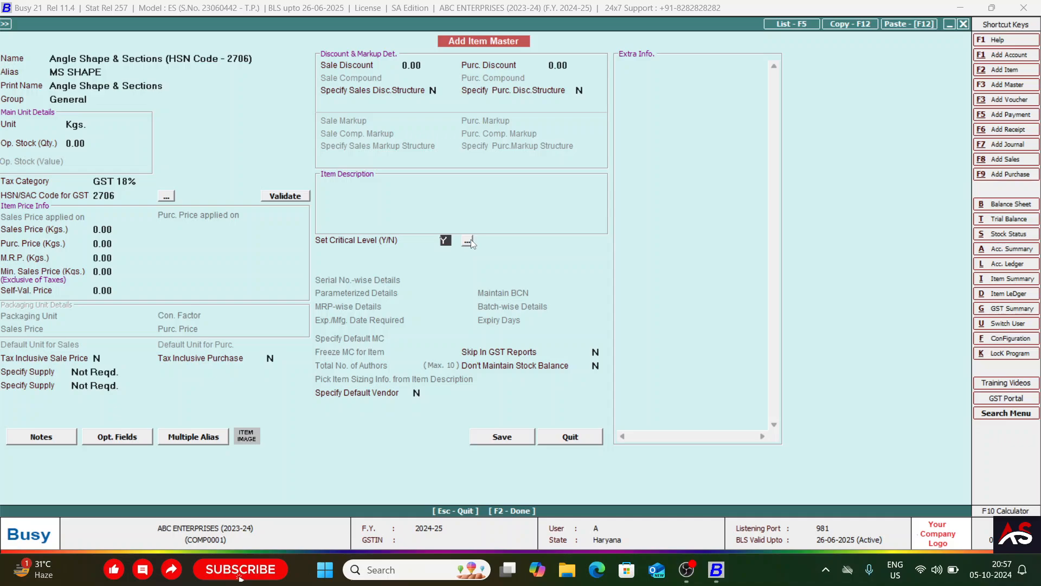
# Step: Enter a consolidated Minimum Level (Qty.) of 100 and Reorder Level (Qty.) of 5000 in the MC-wise critical levels, and close them without saving
pyautogui.click(469, 241)
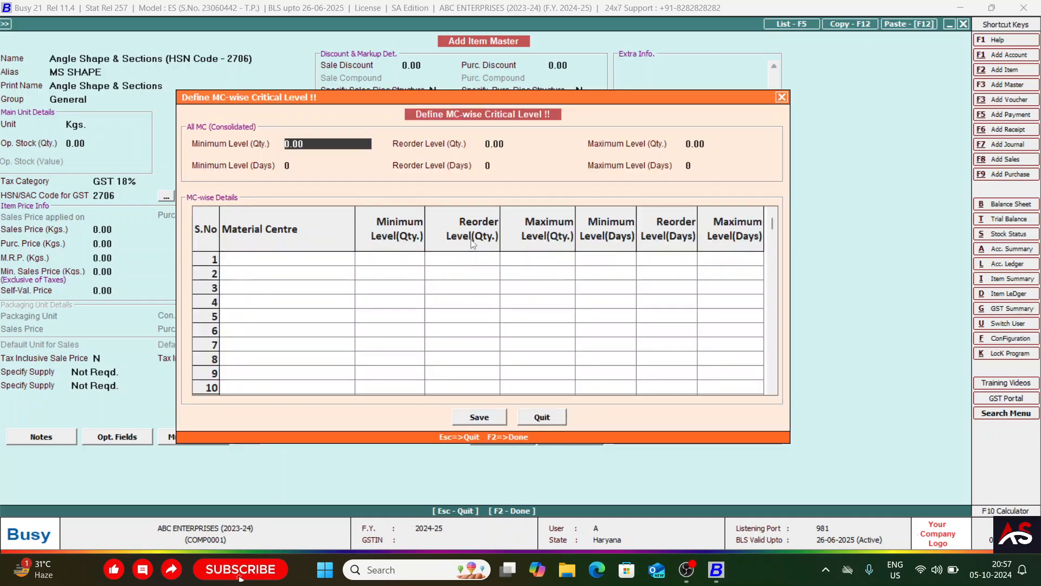
pyautogui.moveTo(384, 98)
pyautogui.mouseDown()
pyautogui.moveTo(379, 233)
pyautogui.moveTo(387, 96)
pyautogui.mouseUp()
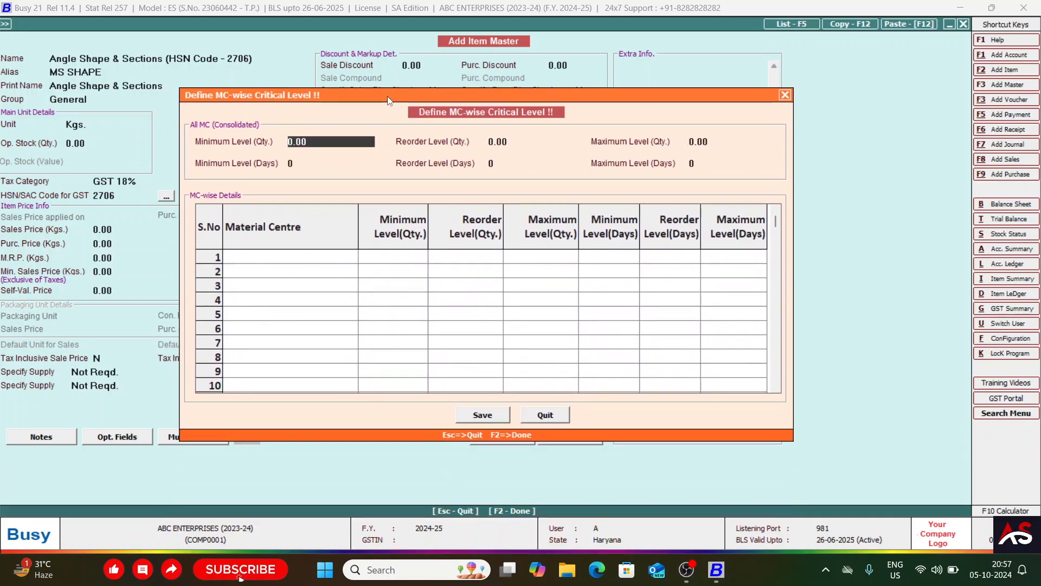
pyautogui.click(273, 262)
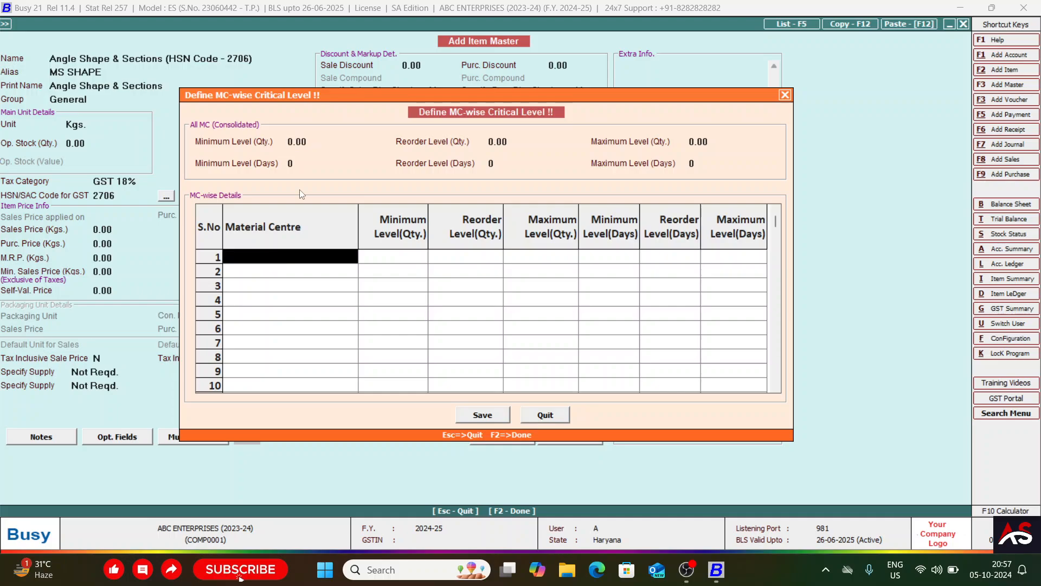
pyautogui.click(290, 139)
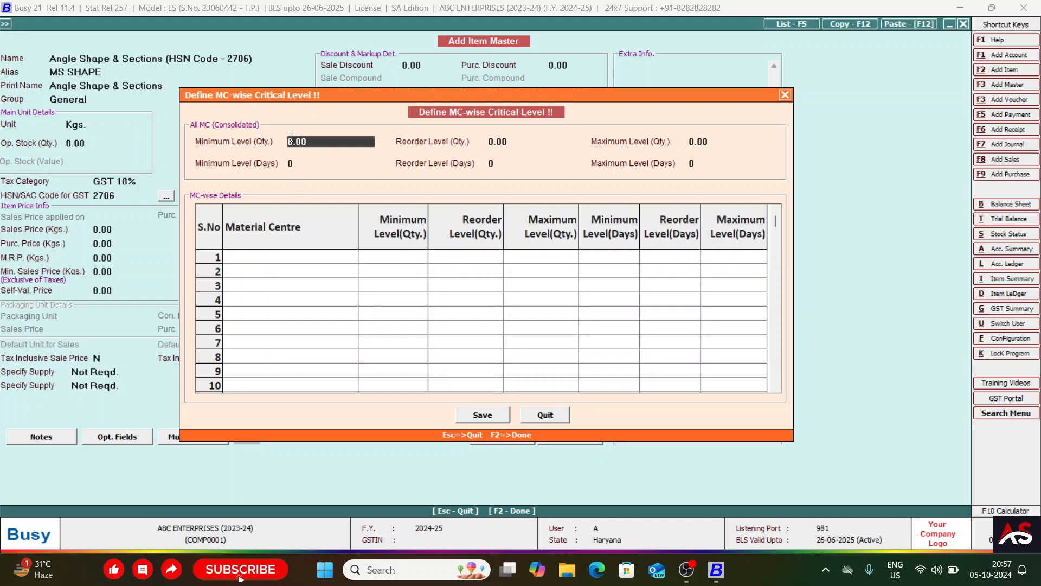
pyautogui.write('100')
pyautogui.press('Return')
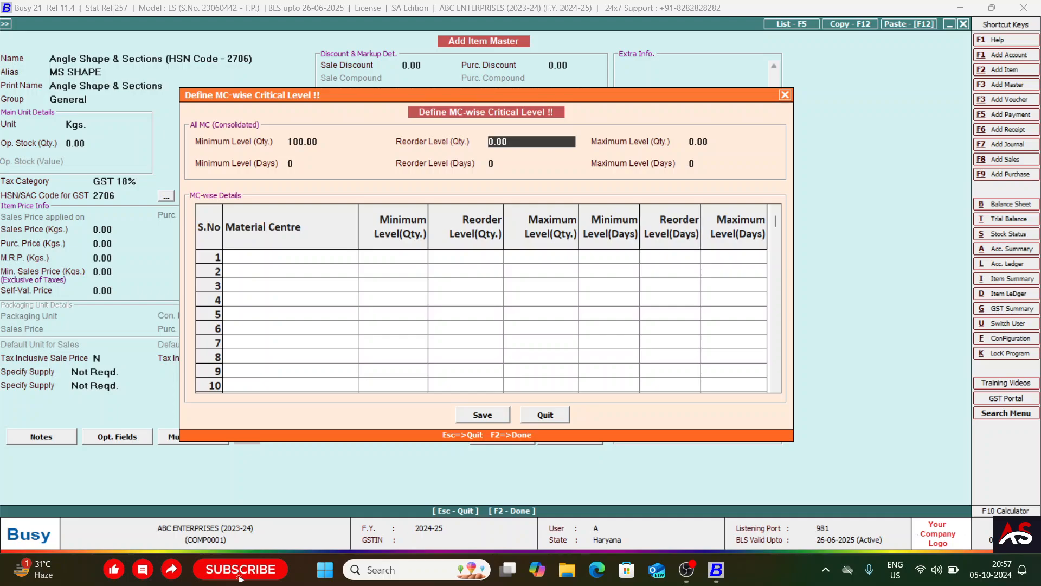
pyautogui.write('5000')
pyautogui.press('Return')
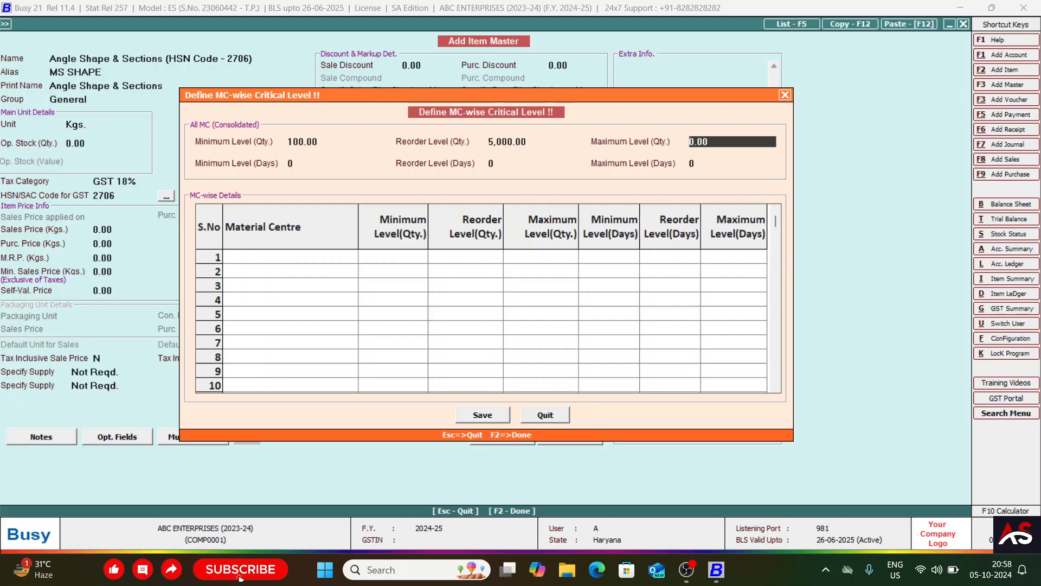
pyautogui.click(785, 95)
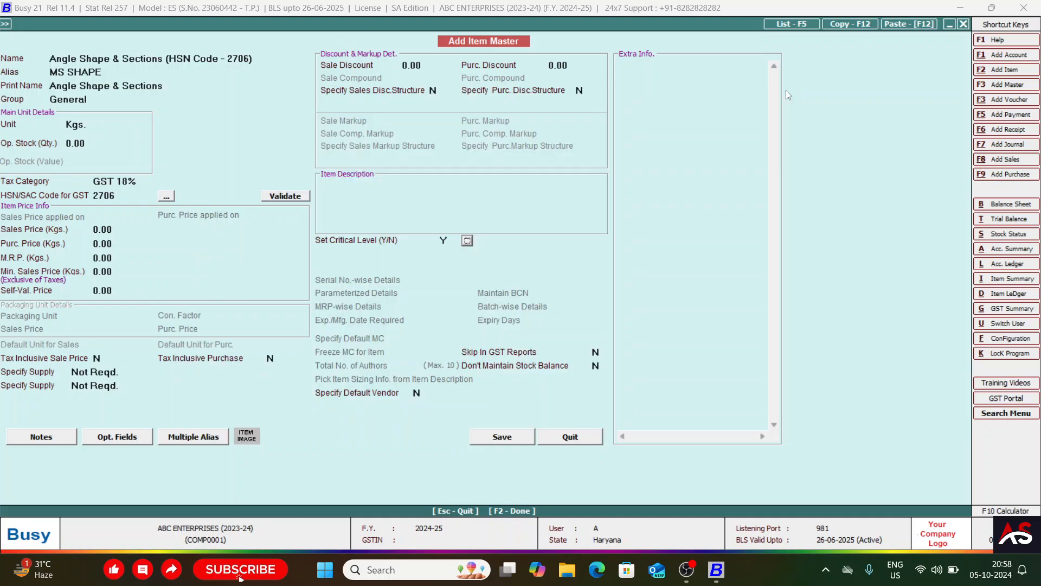
# Step: Set the item's Set Critical Level (Y/N) option to N
pyautogui.click(447, 239)
pyautogui.write('N')
pyautogui.press('Return')
# Step: Switch Skip In GST Reports to Y and back to N
pyautogui.write('y')
pyautogui.press('Return')
pyautogui.press('Up')
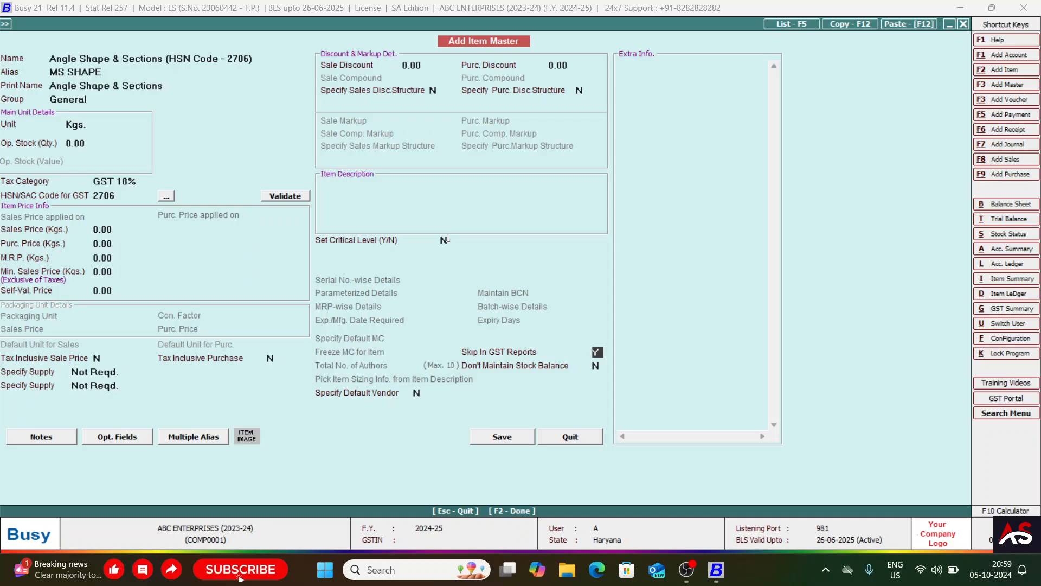
pyautogui.press('n')
pyautogui.press('Return')
# Step: Switch Don't Maintain Stock Balance to Y and back to N
pyautogui.write('y')
pyautogui.press('Return')
pyautogui.press('Up')
pyautogui.write('n')
pyautogui.press('Return')
# Step: Switch Specify Default Vendor to Y, dismiss the vendor choices and return the option to N
pyautogui.write('y')
pyautogui.press('Return')
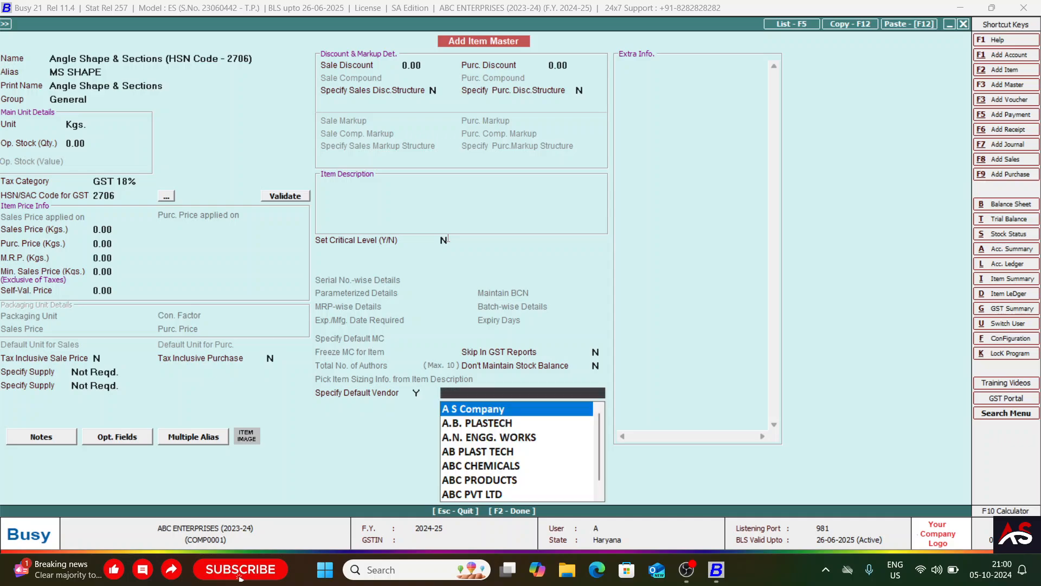
pyautogui.press('Escape')
pyautogui.write('n')
pyautogui.press('Return')
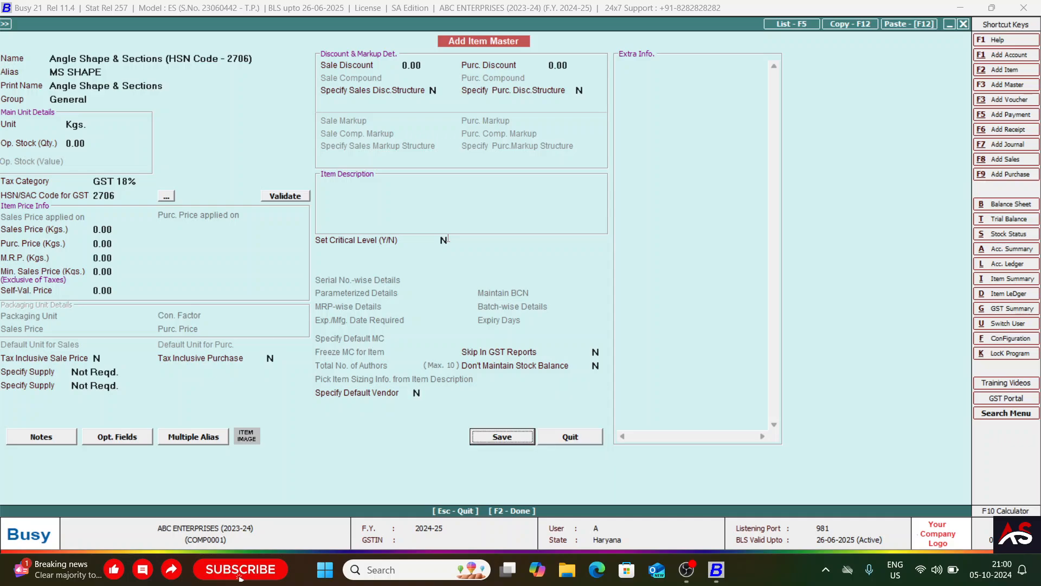
# Step: Set Specify Default Vendor to Y and choose ABC PVT LTD as the item's default vendor
pyautogui.press('Up')
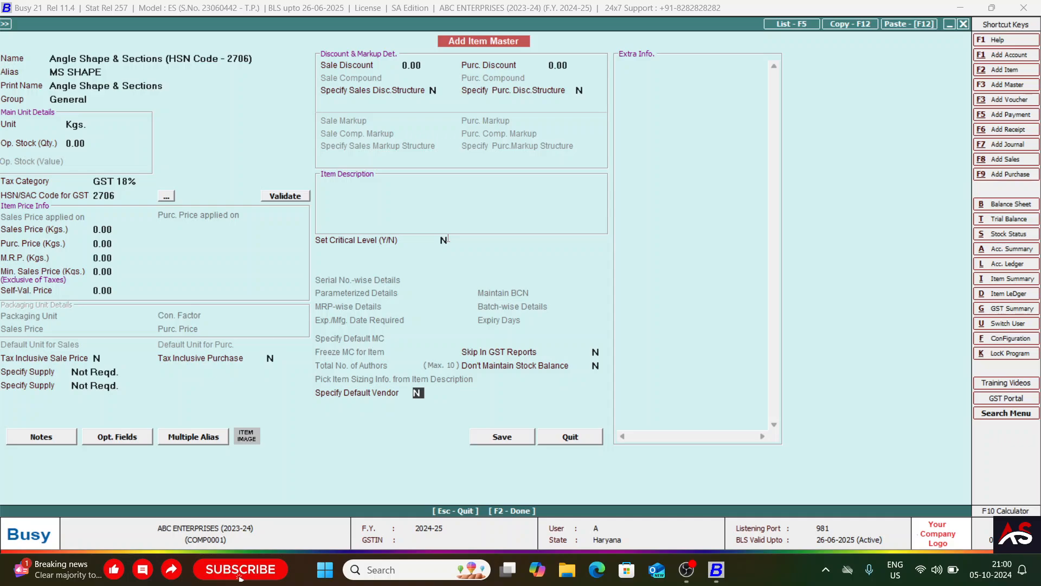
pyautogui.write('y')
pyautogui.press('Return')
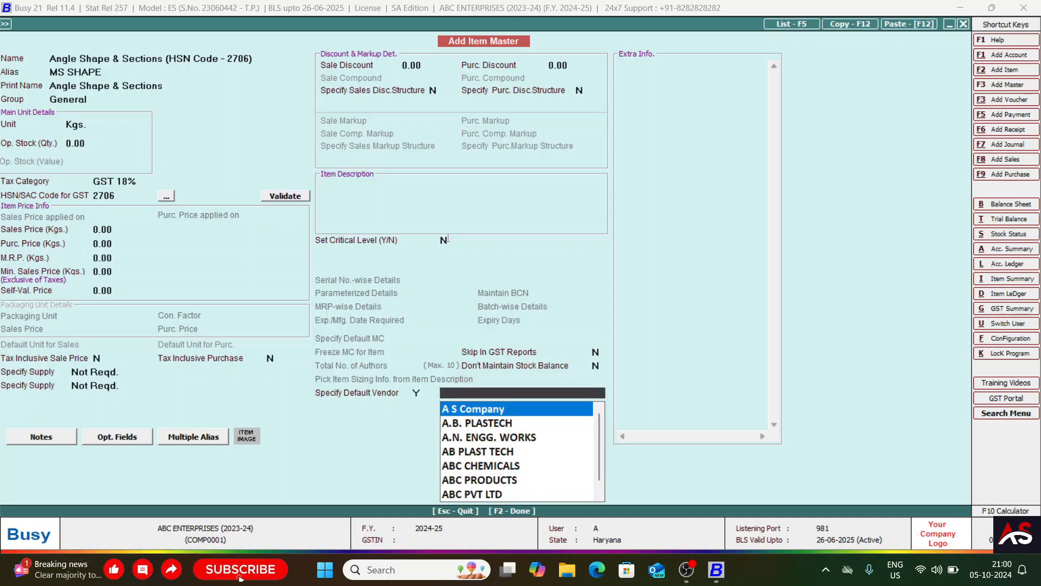
pyautogui.press('Down')
pyautogui.press('Down')
pyautogui.press('Down')
pyautogui.press('Down')
pyautogui.press('Down')
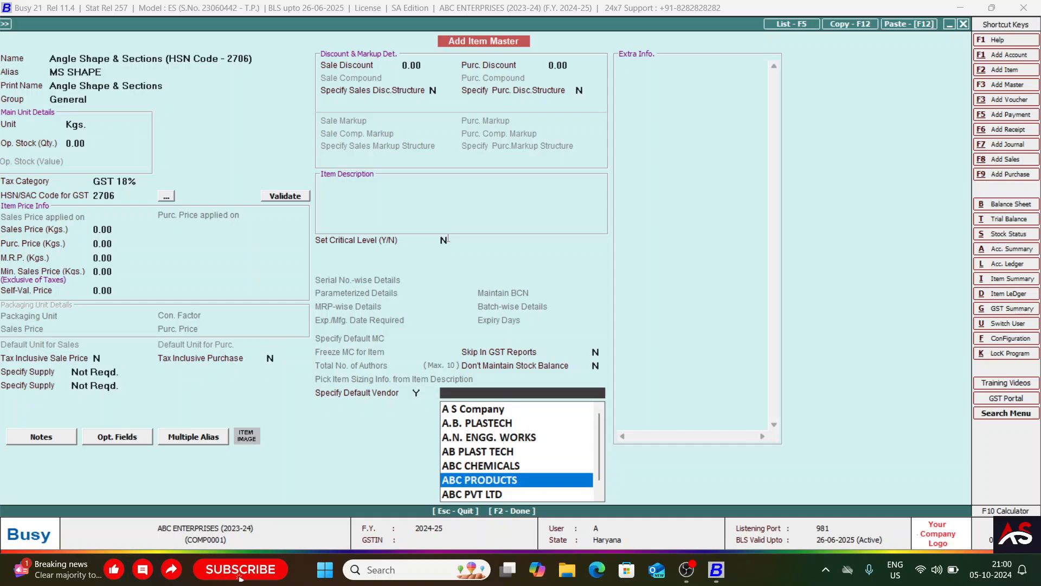
pyautogui.press('Down')
pyautogui.press('Up')
pyautogui.press('Down')
pyautogui.press('Return')
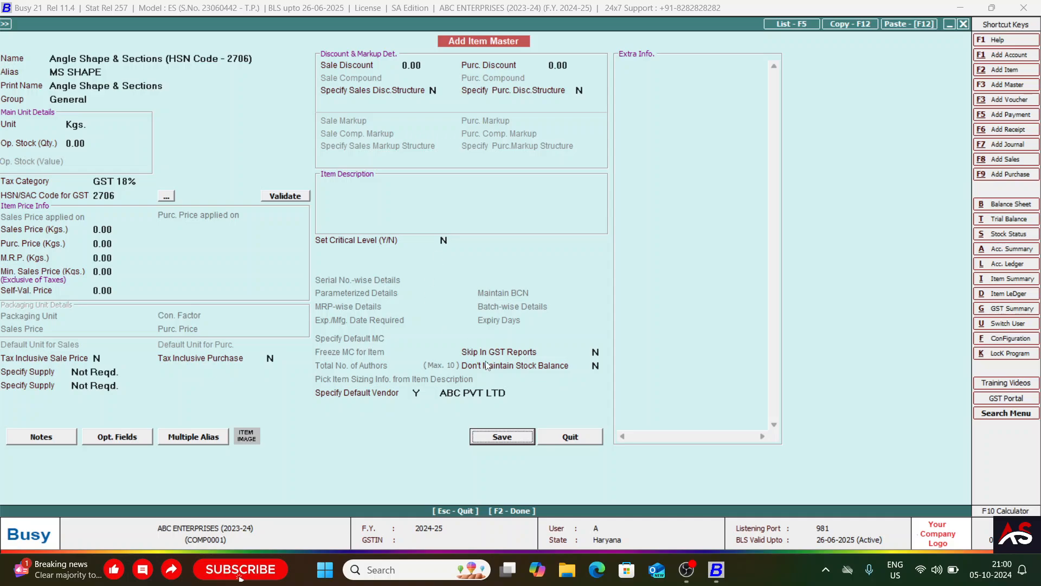
# Step: Reset Specify Default Vendor to N and save the item master, closing the entry form
pyautogui.click(416, 393)
pyautogui.write('N')
pyautogui.click(416, 393)
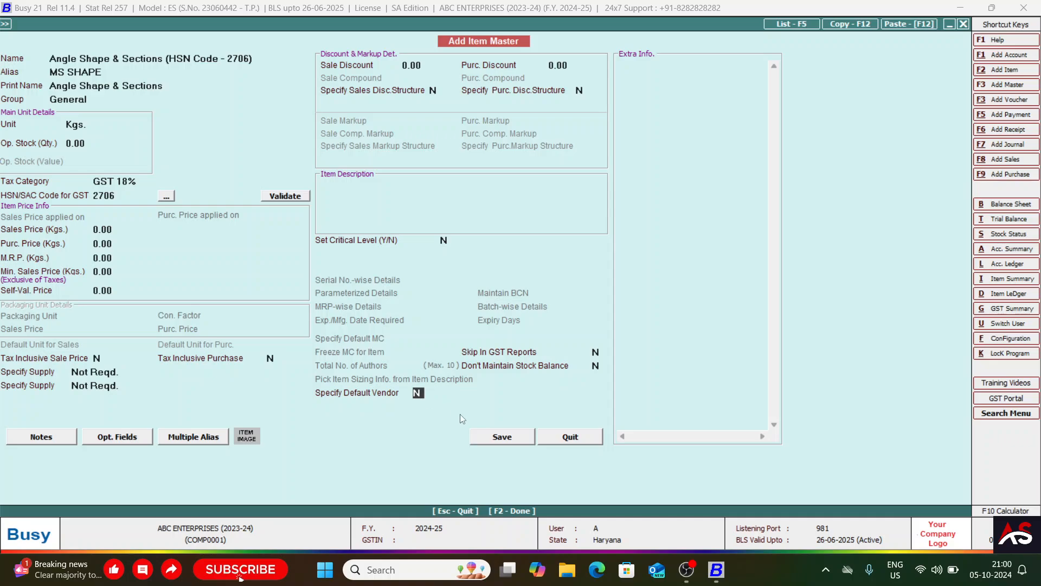
pyautogui.click(495, 437)
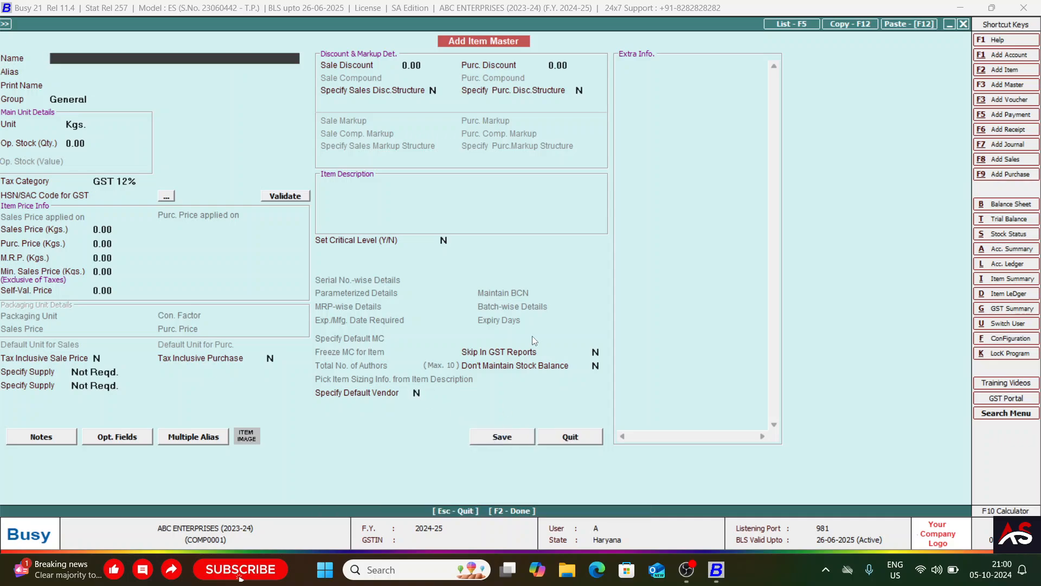
pyautogui.press('Escape')
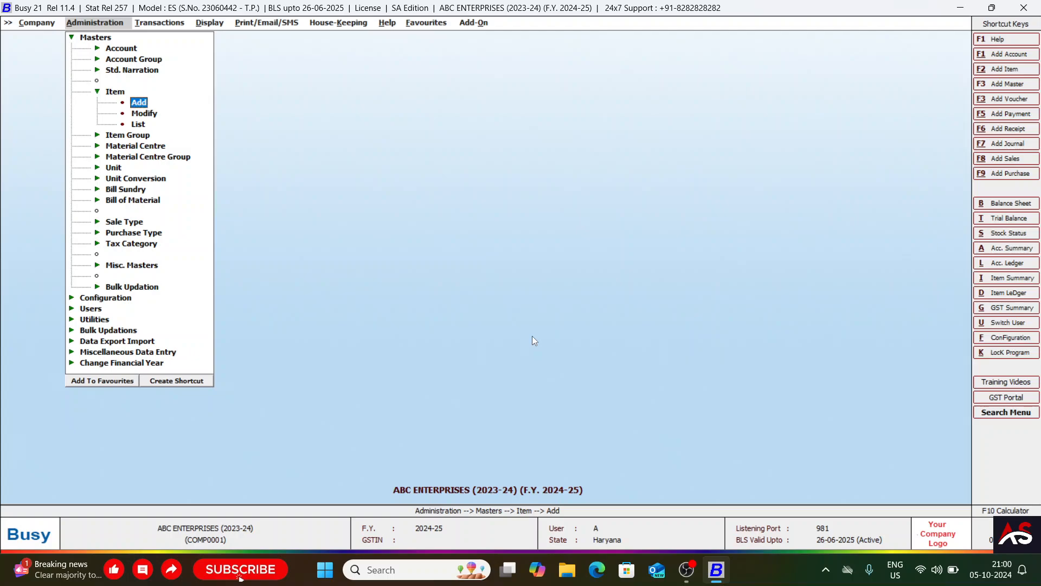
# Step: Open the Angle Shape & Sections (HSN Code - 2706) item master for modification, review its details and close it without changes
pyautogui.press('Down')
pyautogui.press('Return')
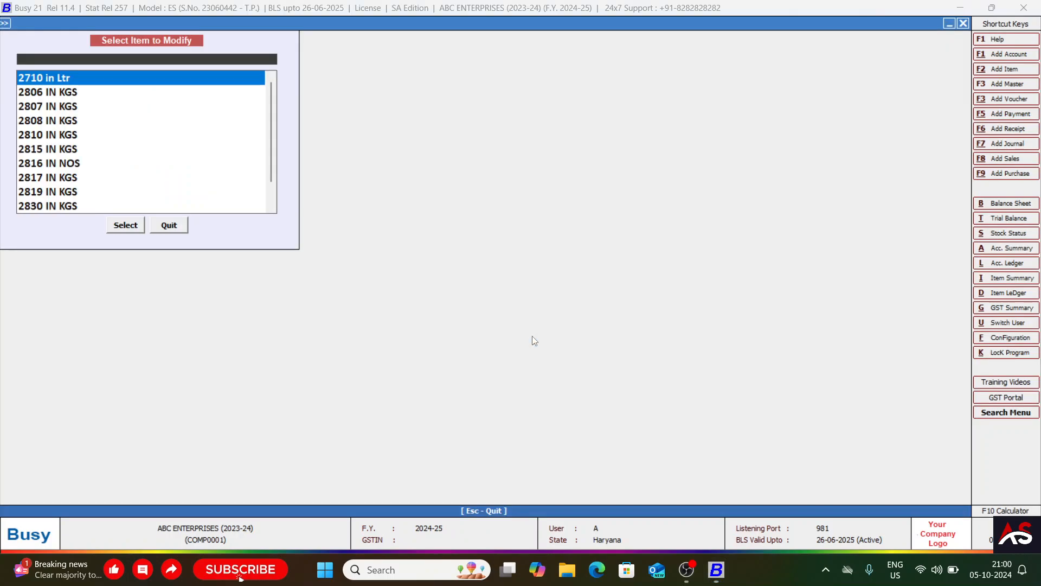
pyautogui.write('an')
pyautogui.press('Down')
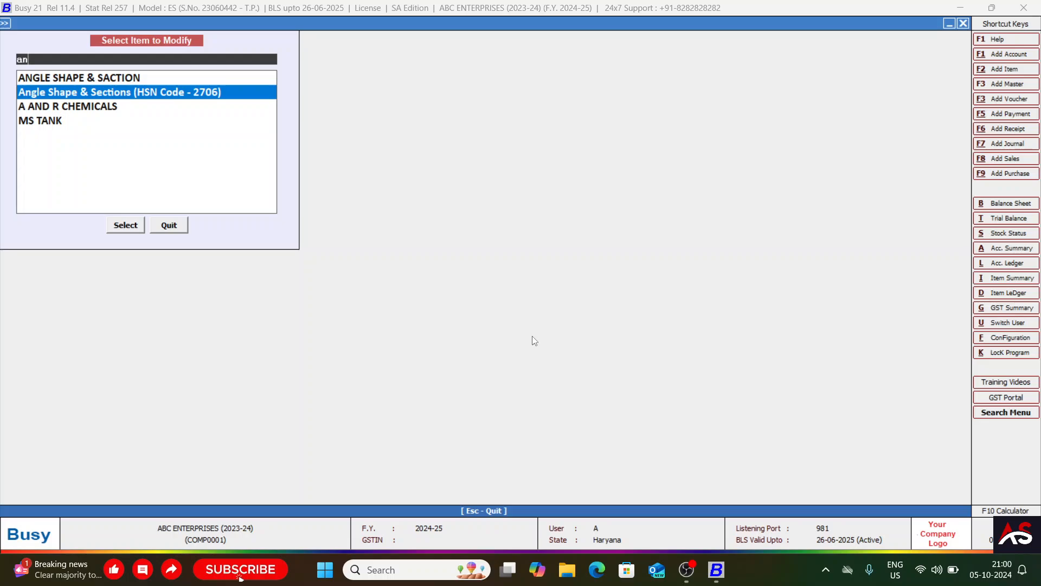
pyautogui.press('Return')
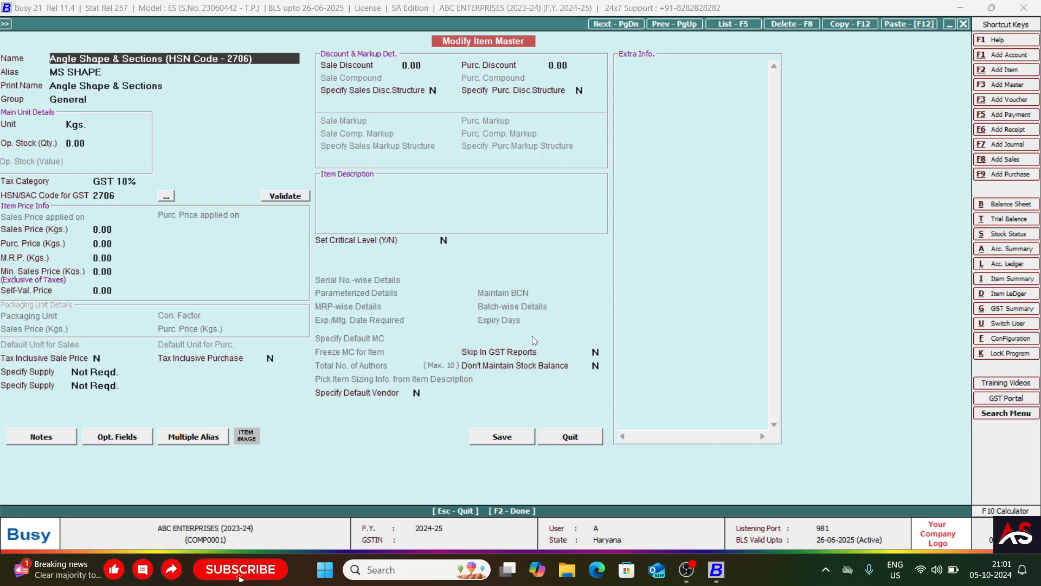
pyautogui.press('Escape')
pyautogui.press('Escape')
# Step: Show the list of items on screen in Standard Format with both tax category options at N, look through it and close it
pyautogui.press('Down')
pyautogui.press('Return')
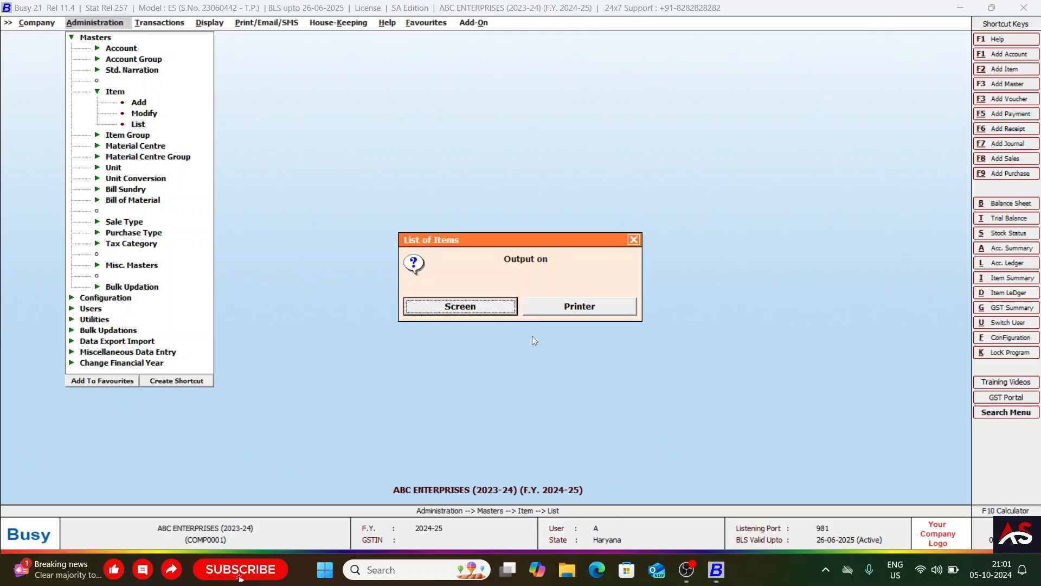
pyautogui.press('Return')
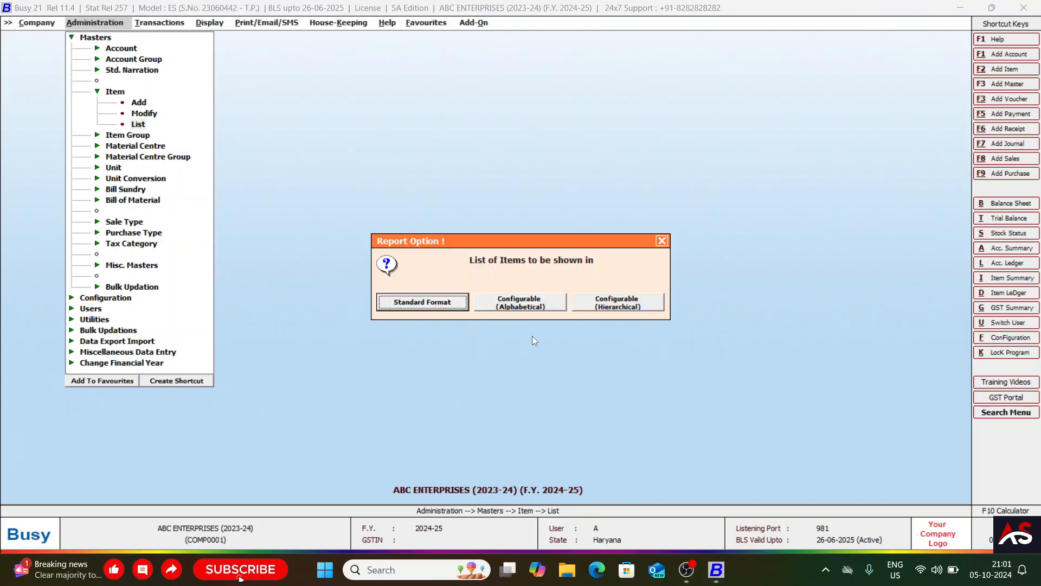
pyautogui.press('Return')
pyautogui.press('Return')
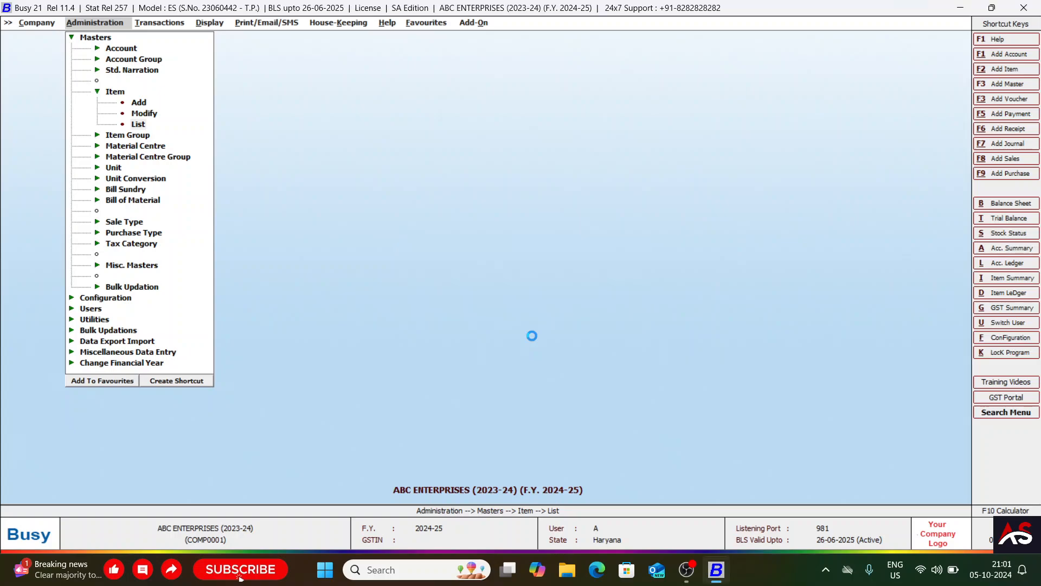
pyautogui.press('Return')
pyautogui.press('Return')
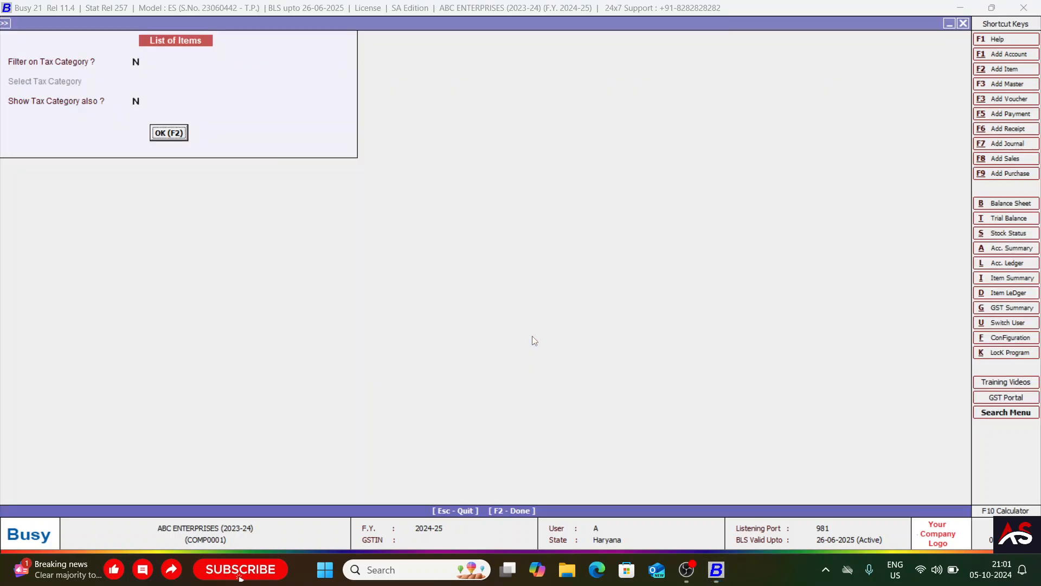
pyautogui.press('Return')
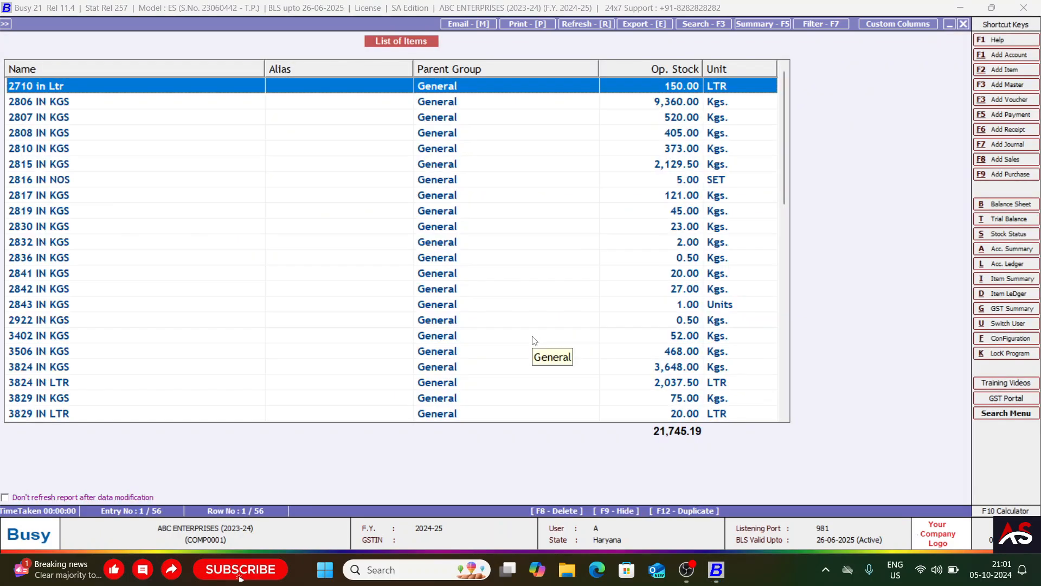
pyautogui.scroll(-11, 533, 340)
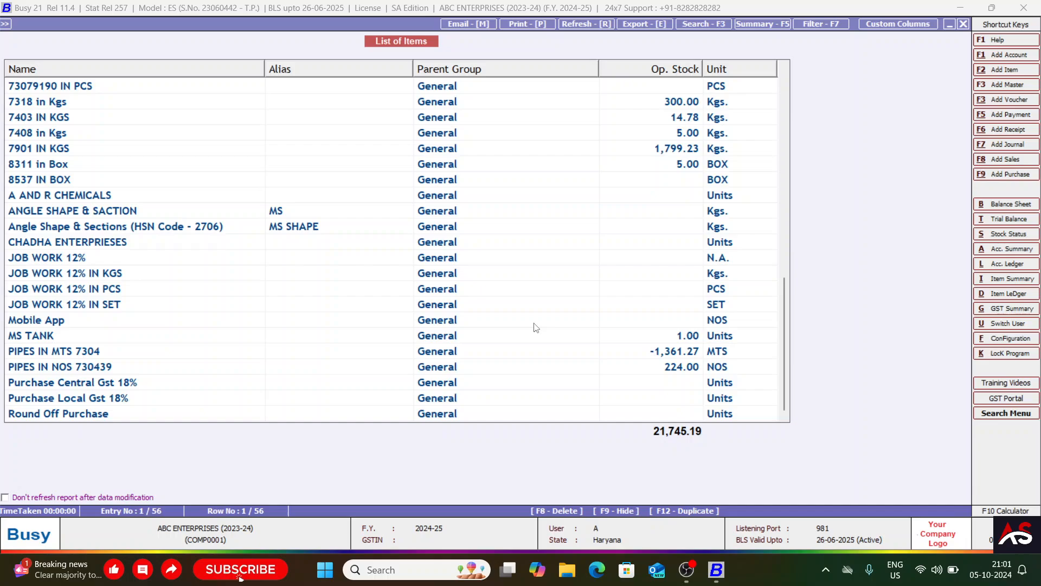
pyautogui.scroll(11, 535, 327)
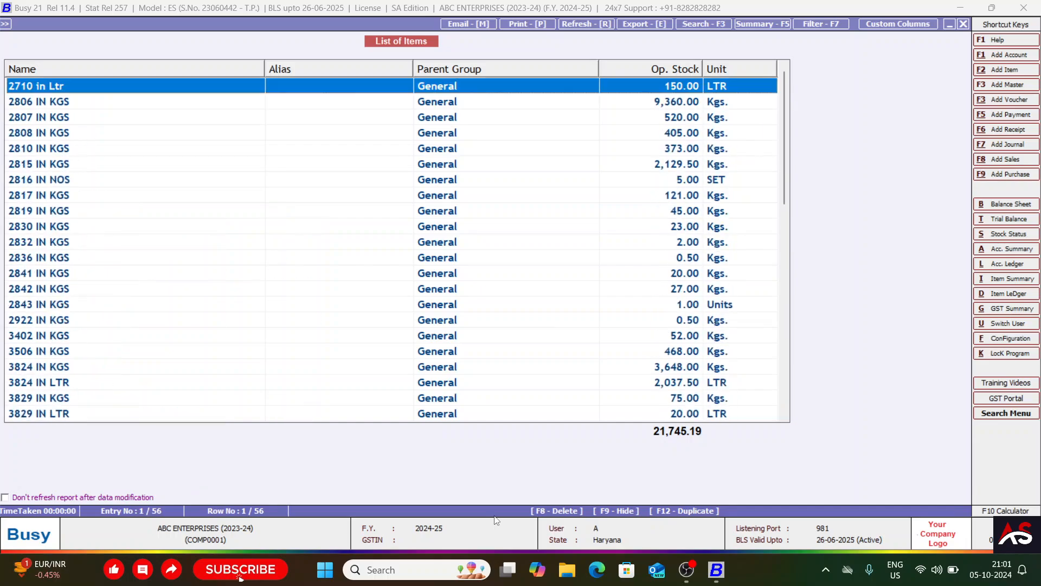
pyautogui.press('Escape')
pyautogui.press('Escape')
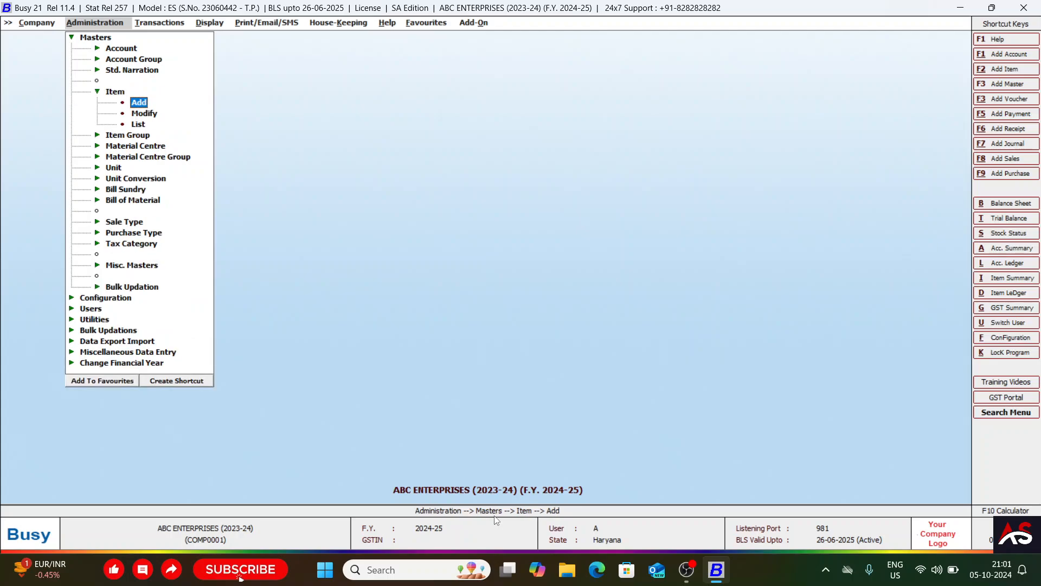
pyautogui.press('Up')
pyautogui.press('Up')
pyautogui.press('Up')
pyautogui.press('Down')
pyautogui.press('Up')
pyautogui.press('Up')
pyautogui.press('Down')
pyautogui.press('Return')
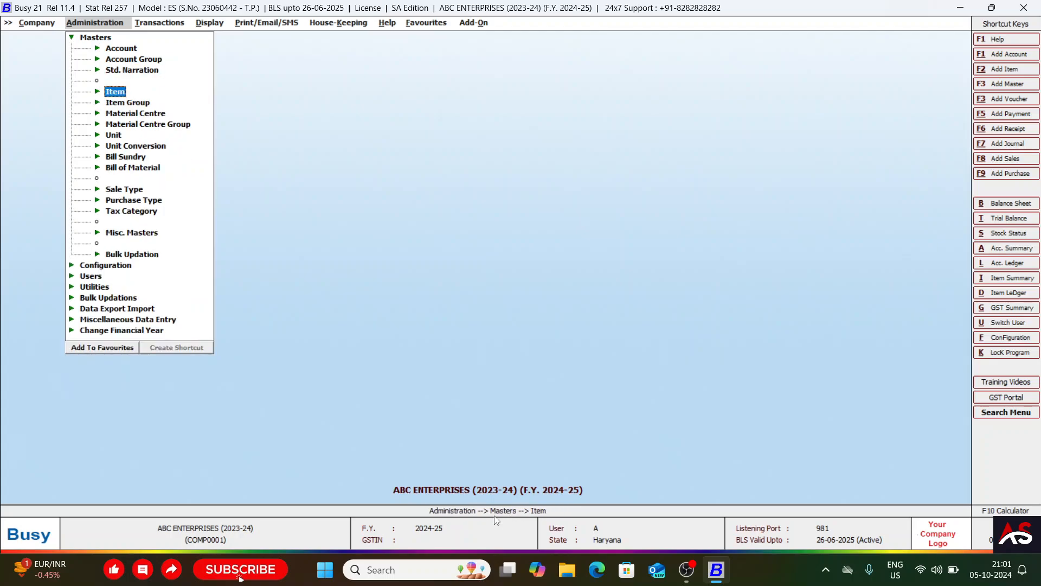
pyautogui.press('Escape')
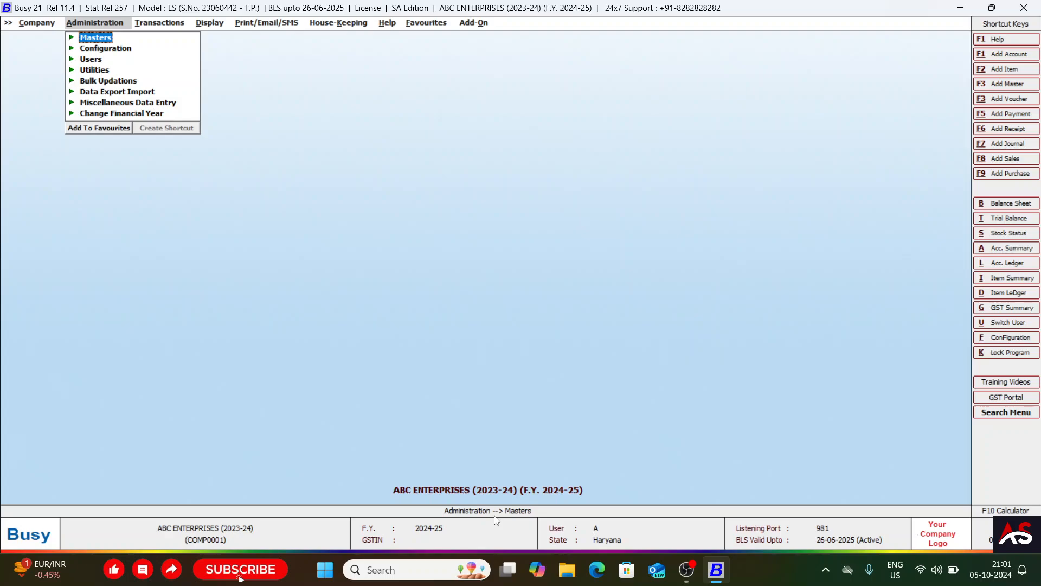
pyautogui.press('Escape')
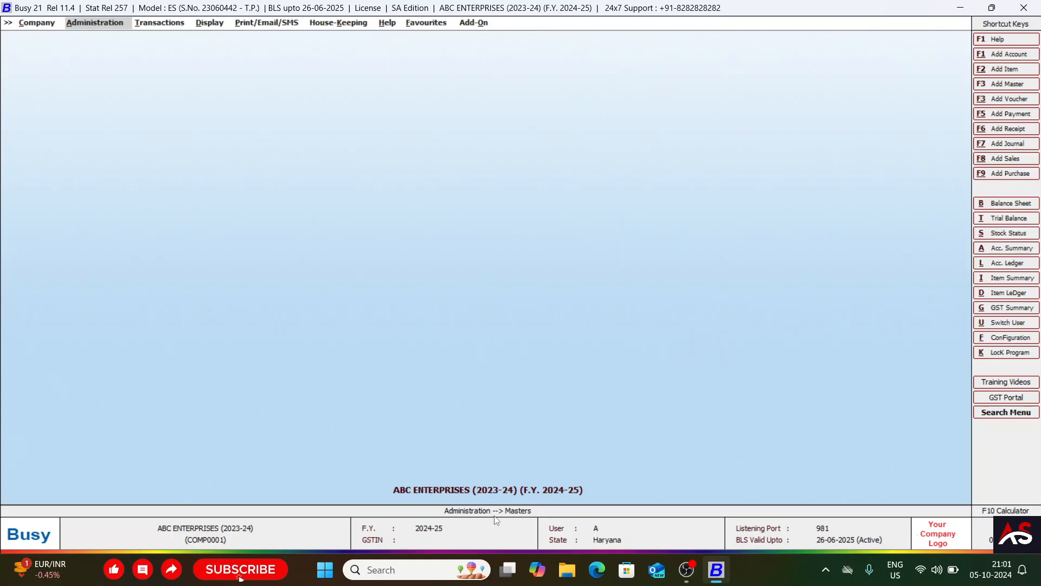
pyautogui.hotkey('alt', 'Tab')
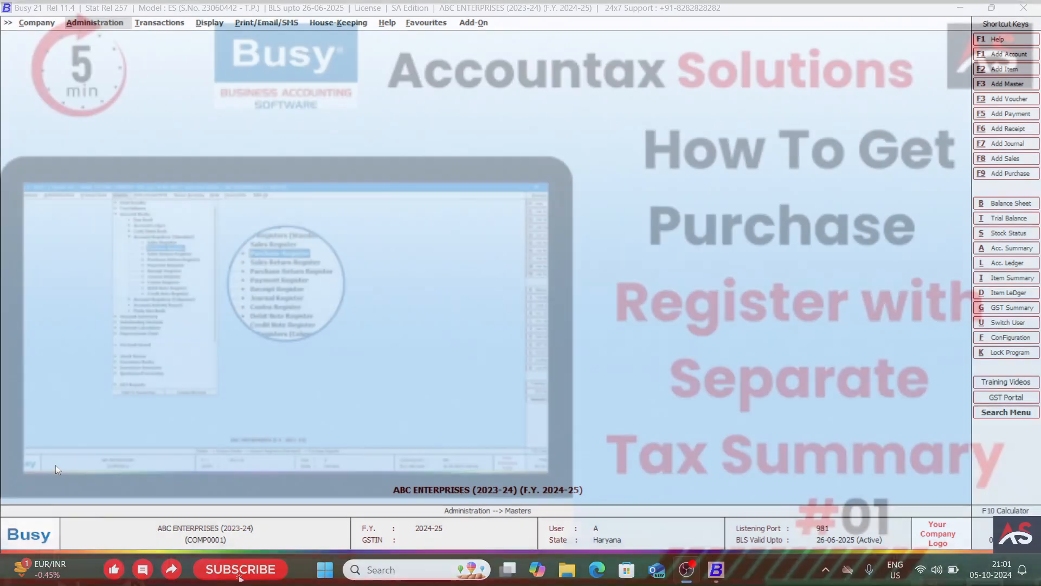